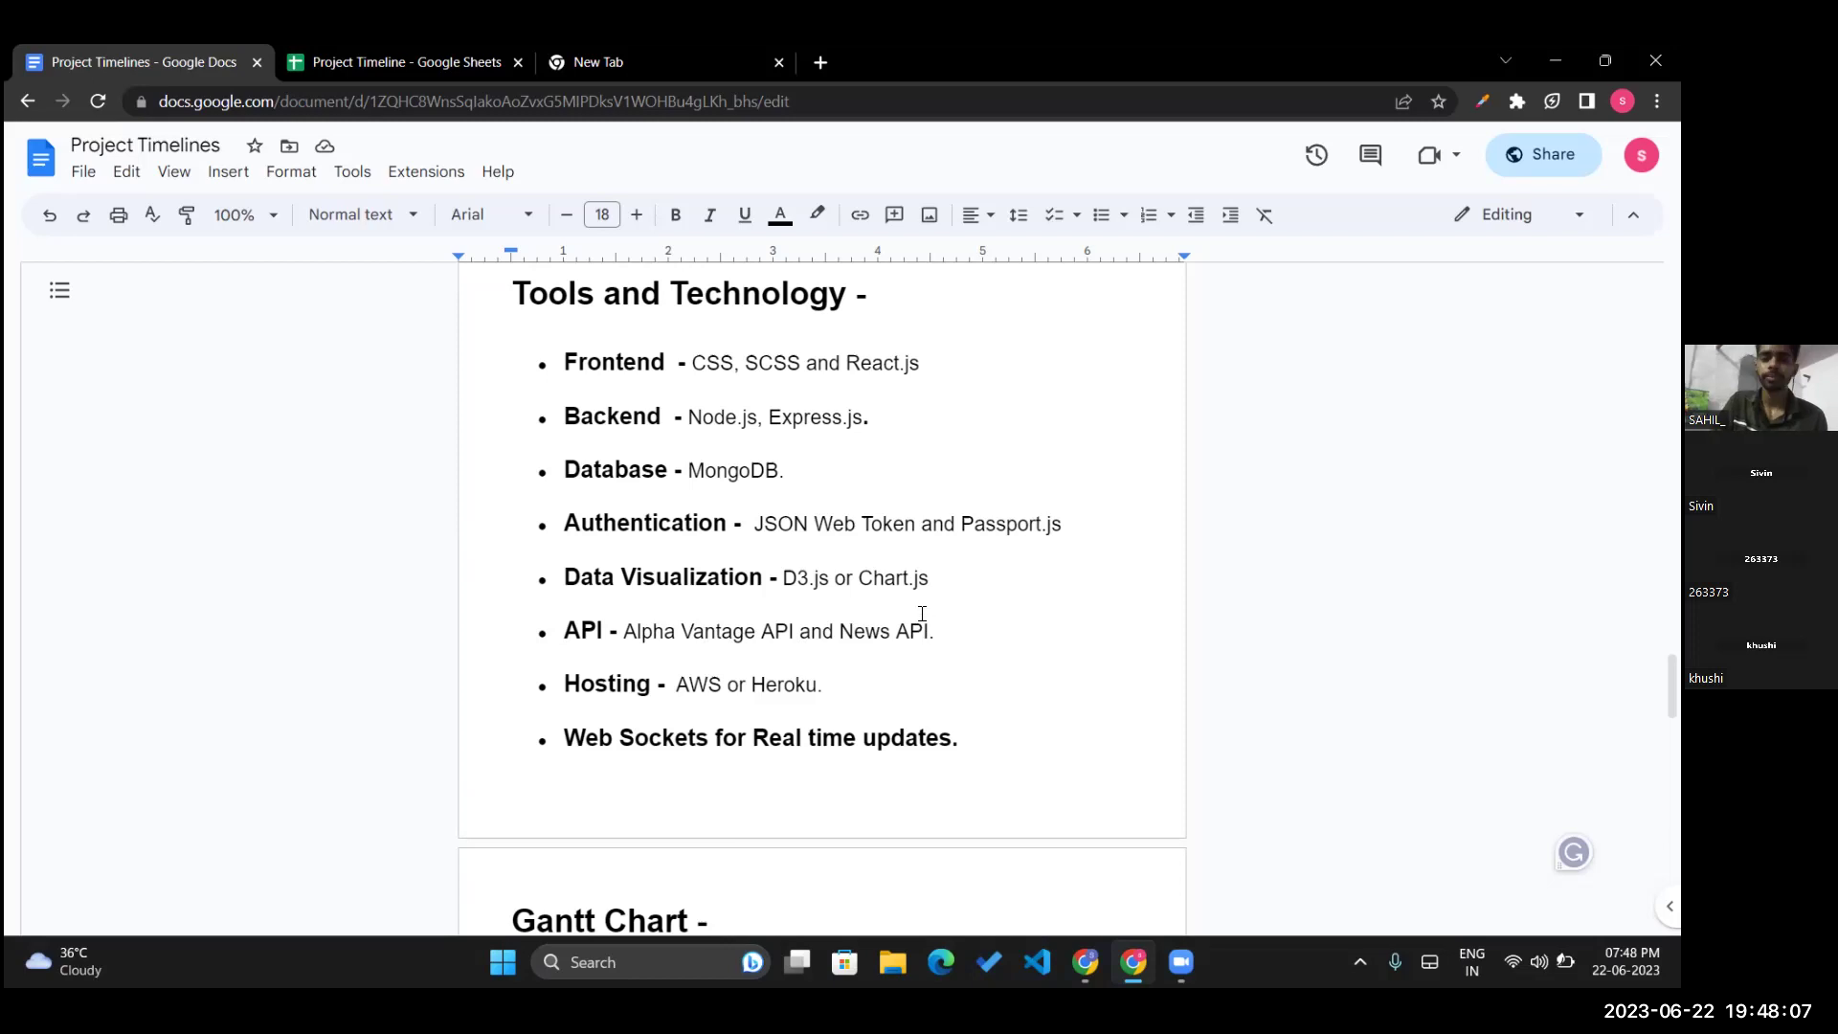
Review the Tools and Technology list and the Gantt Chart section, then switch to the Project Timeline spreadsheet in Google Sheets
{"action": "scroll", "coordinate": [916, 612], "scroll_direction": "down", "scroll_amount": 1}
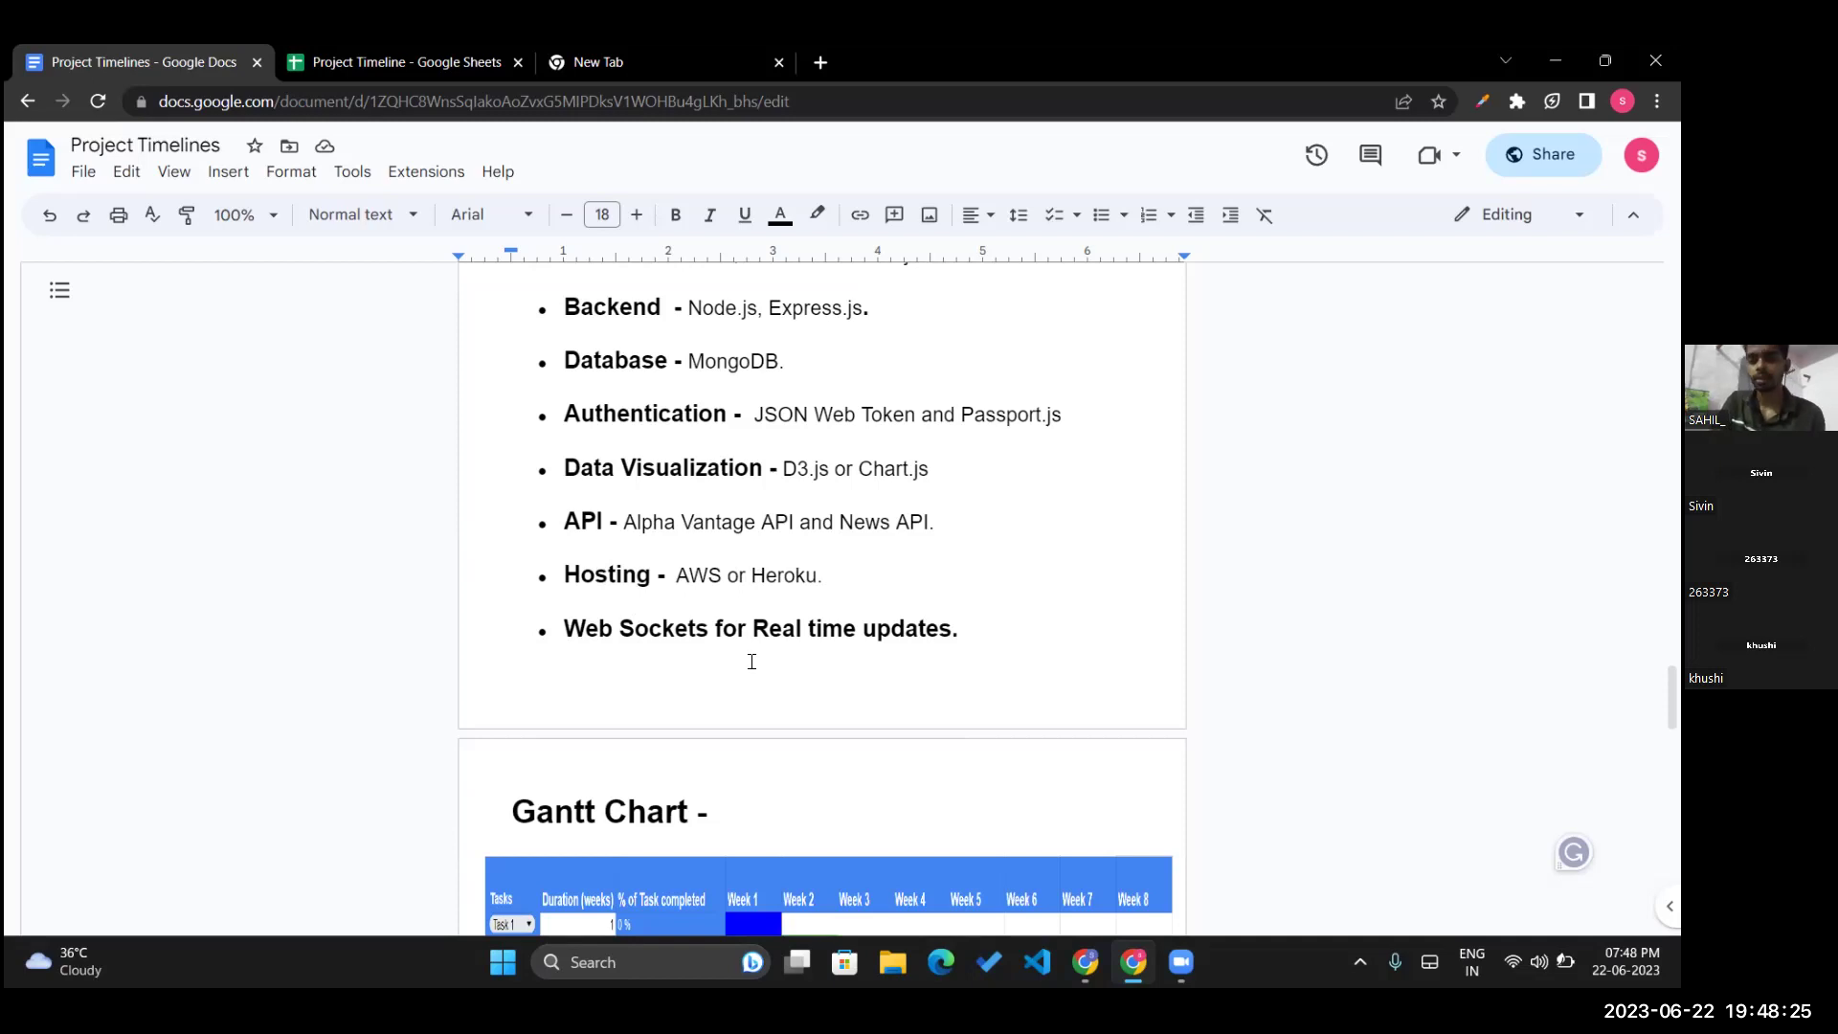
{"action": "scroll", "coordinate": [523, 582], "scroll_direction": "down", "scroll_amount": 3}
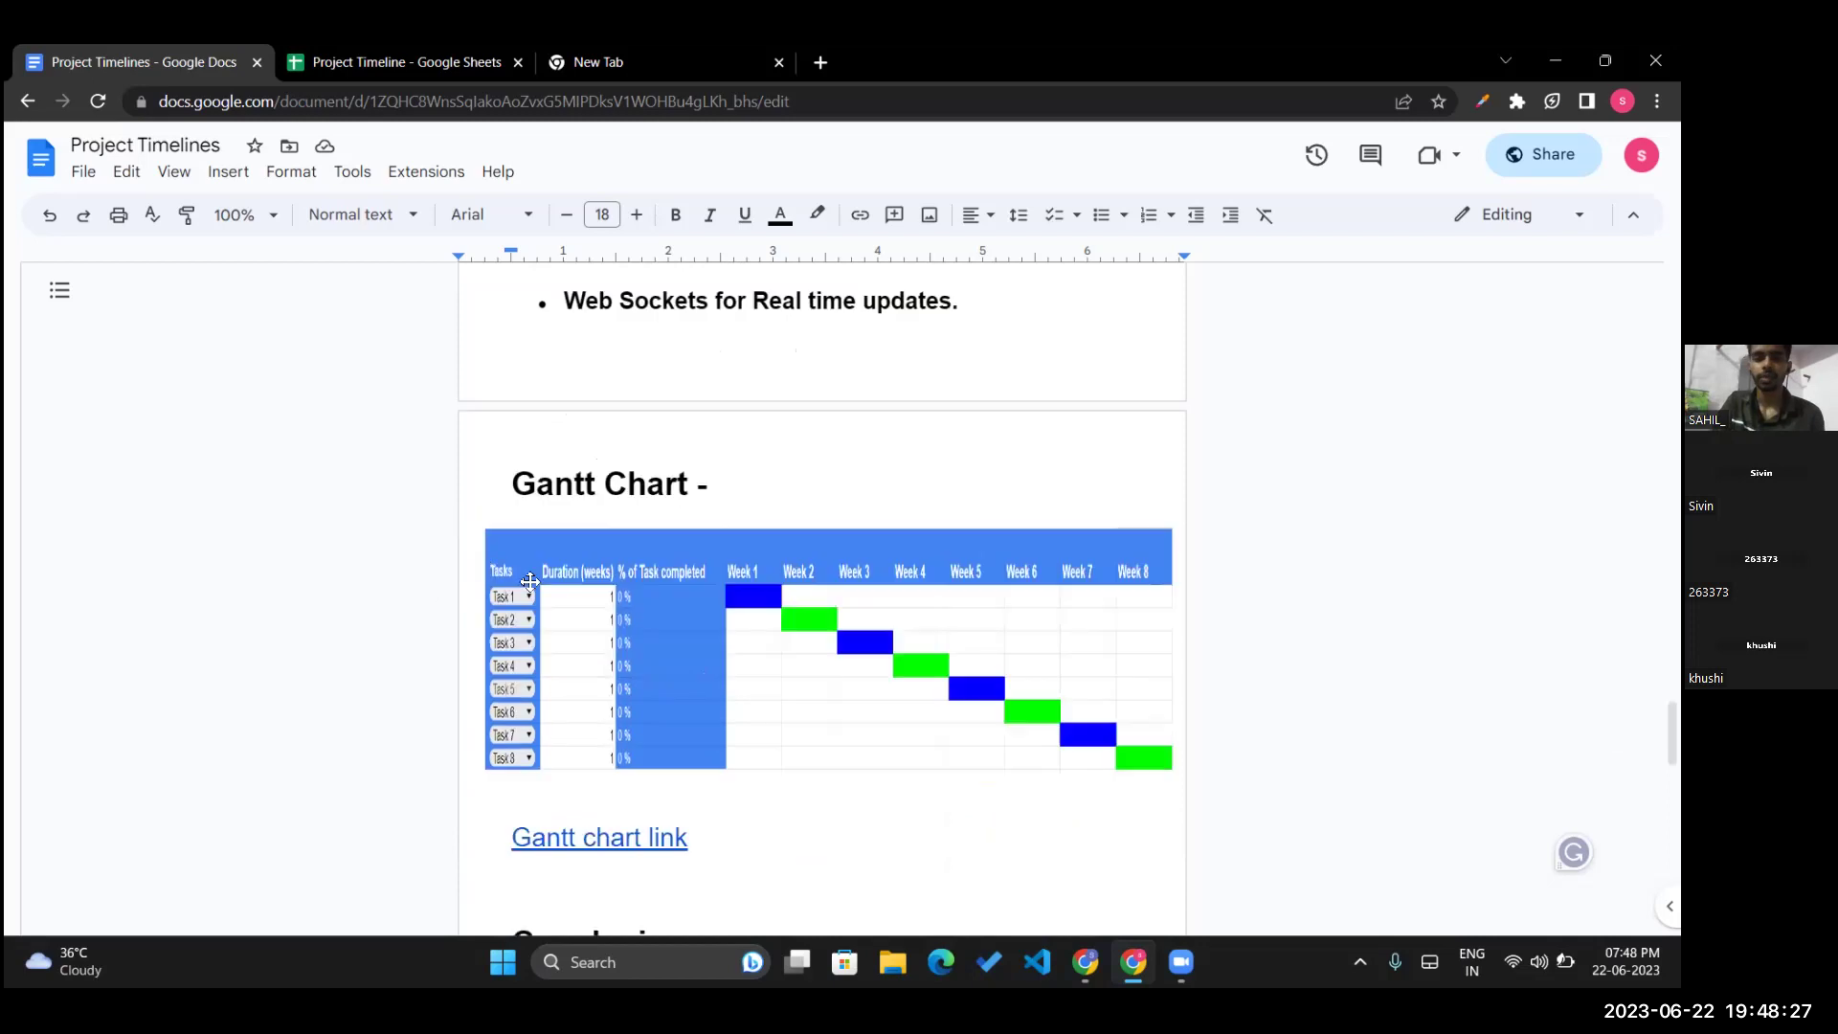
{"action": "left_click", "coordinate": [384, 58]}
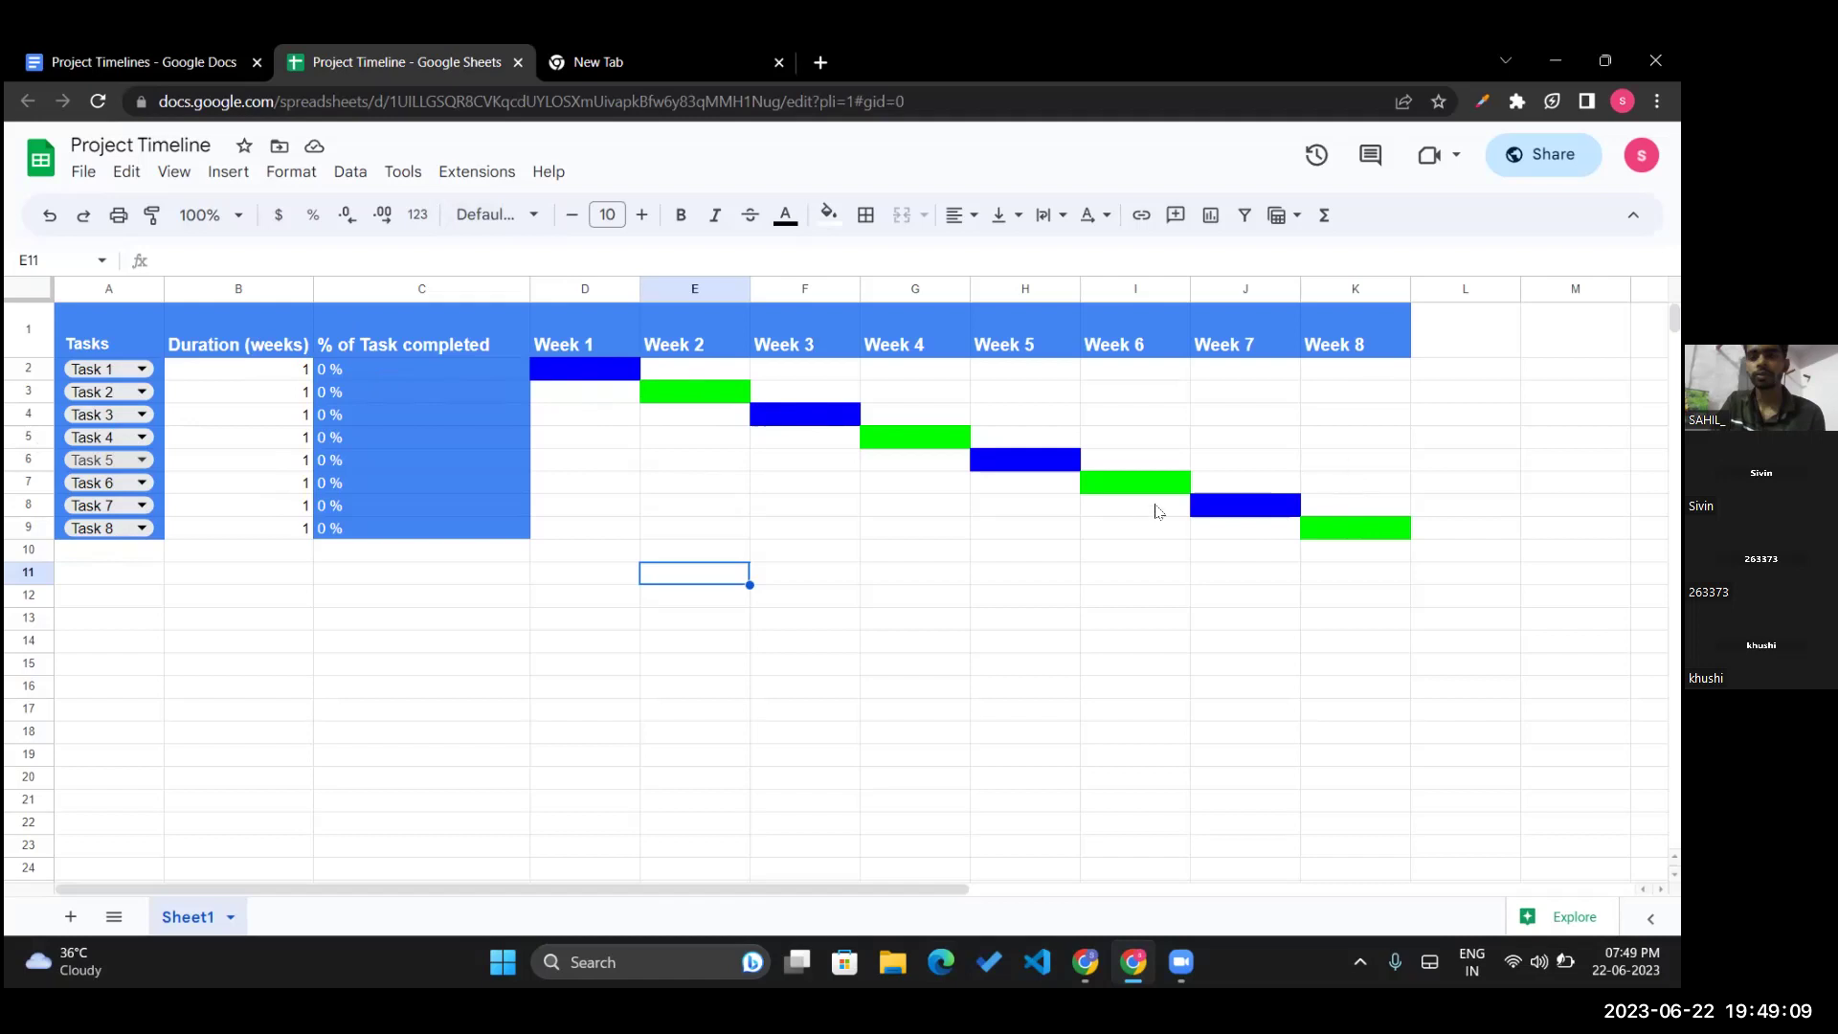
Examine the subtask options offered for Task 1 through Task 4 in the Tasks column, leaving each selection as it is
{"action": "left_click", "coordinate": [144, 371]}
{"action": "left_click", "coordinate": [249, 572]}
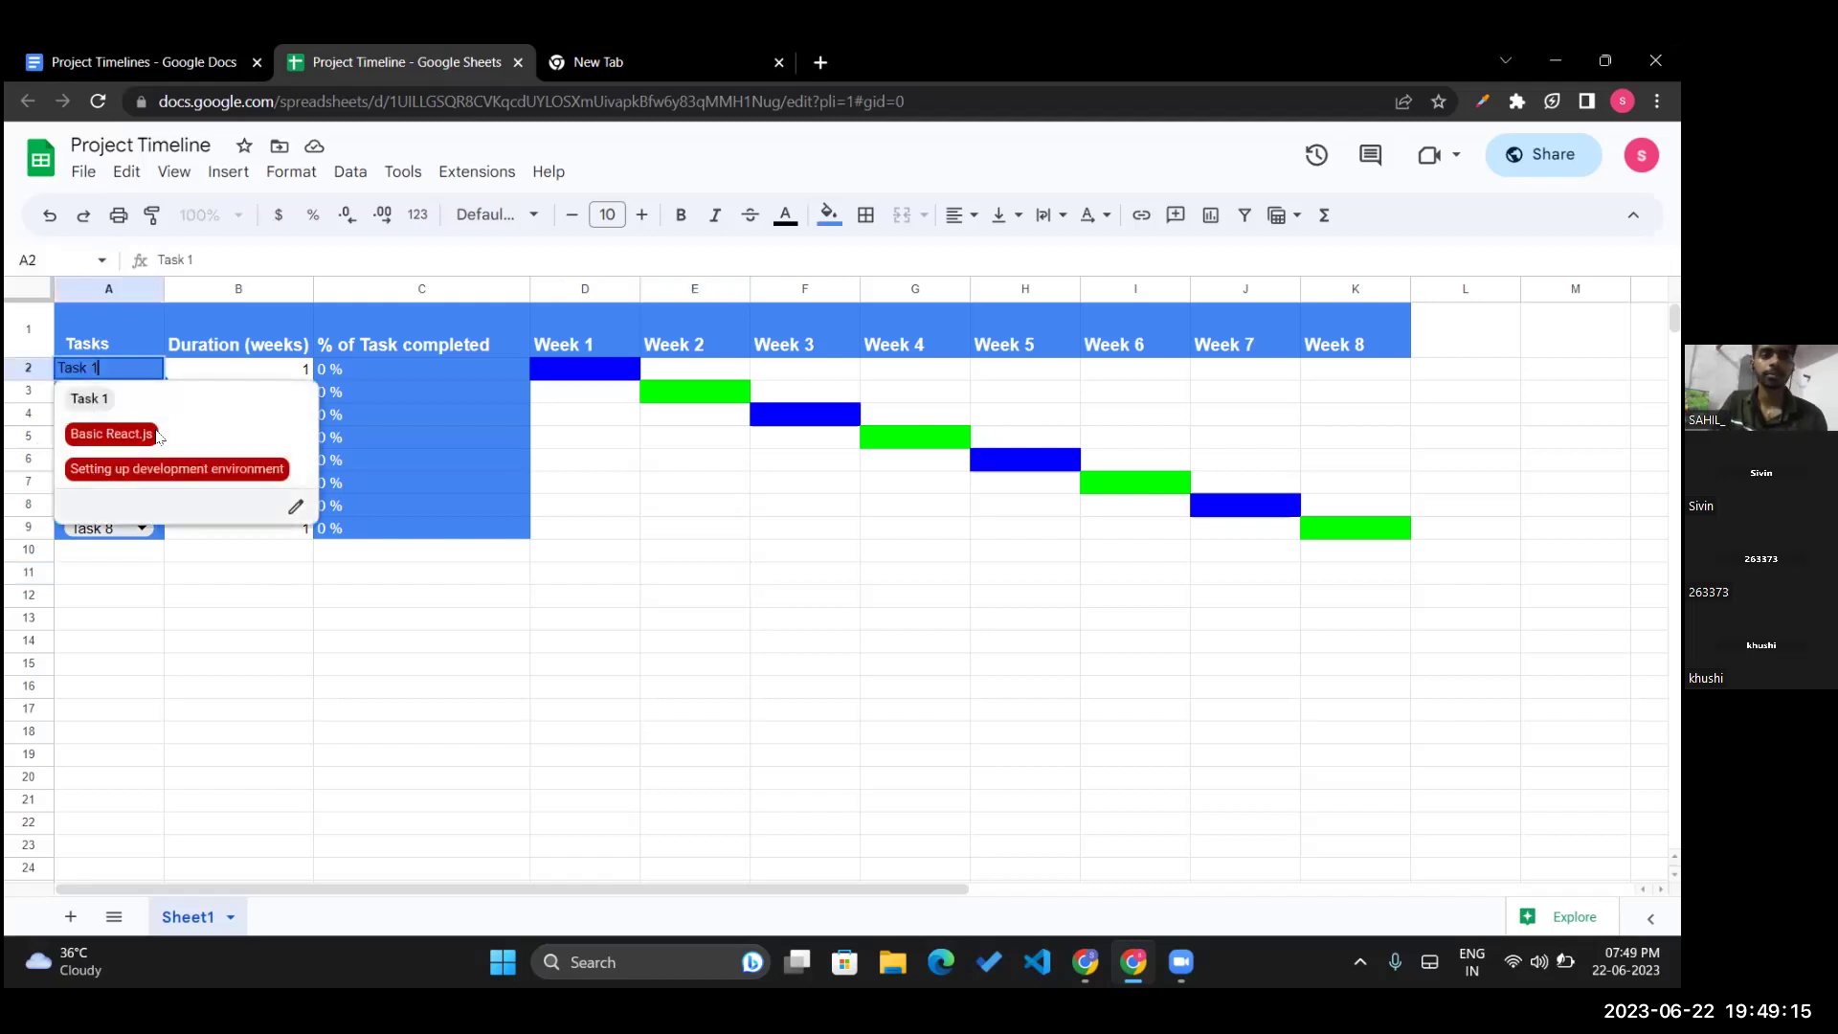
{"action": "left_click", "coordinate": [141, 394]}
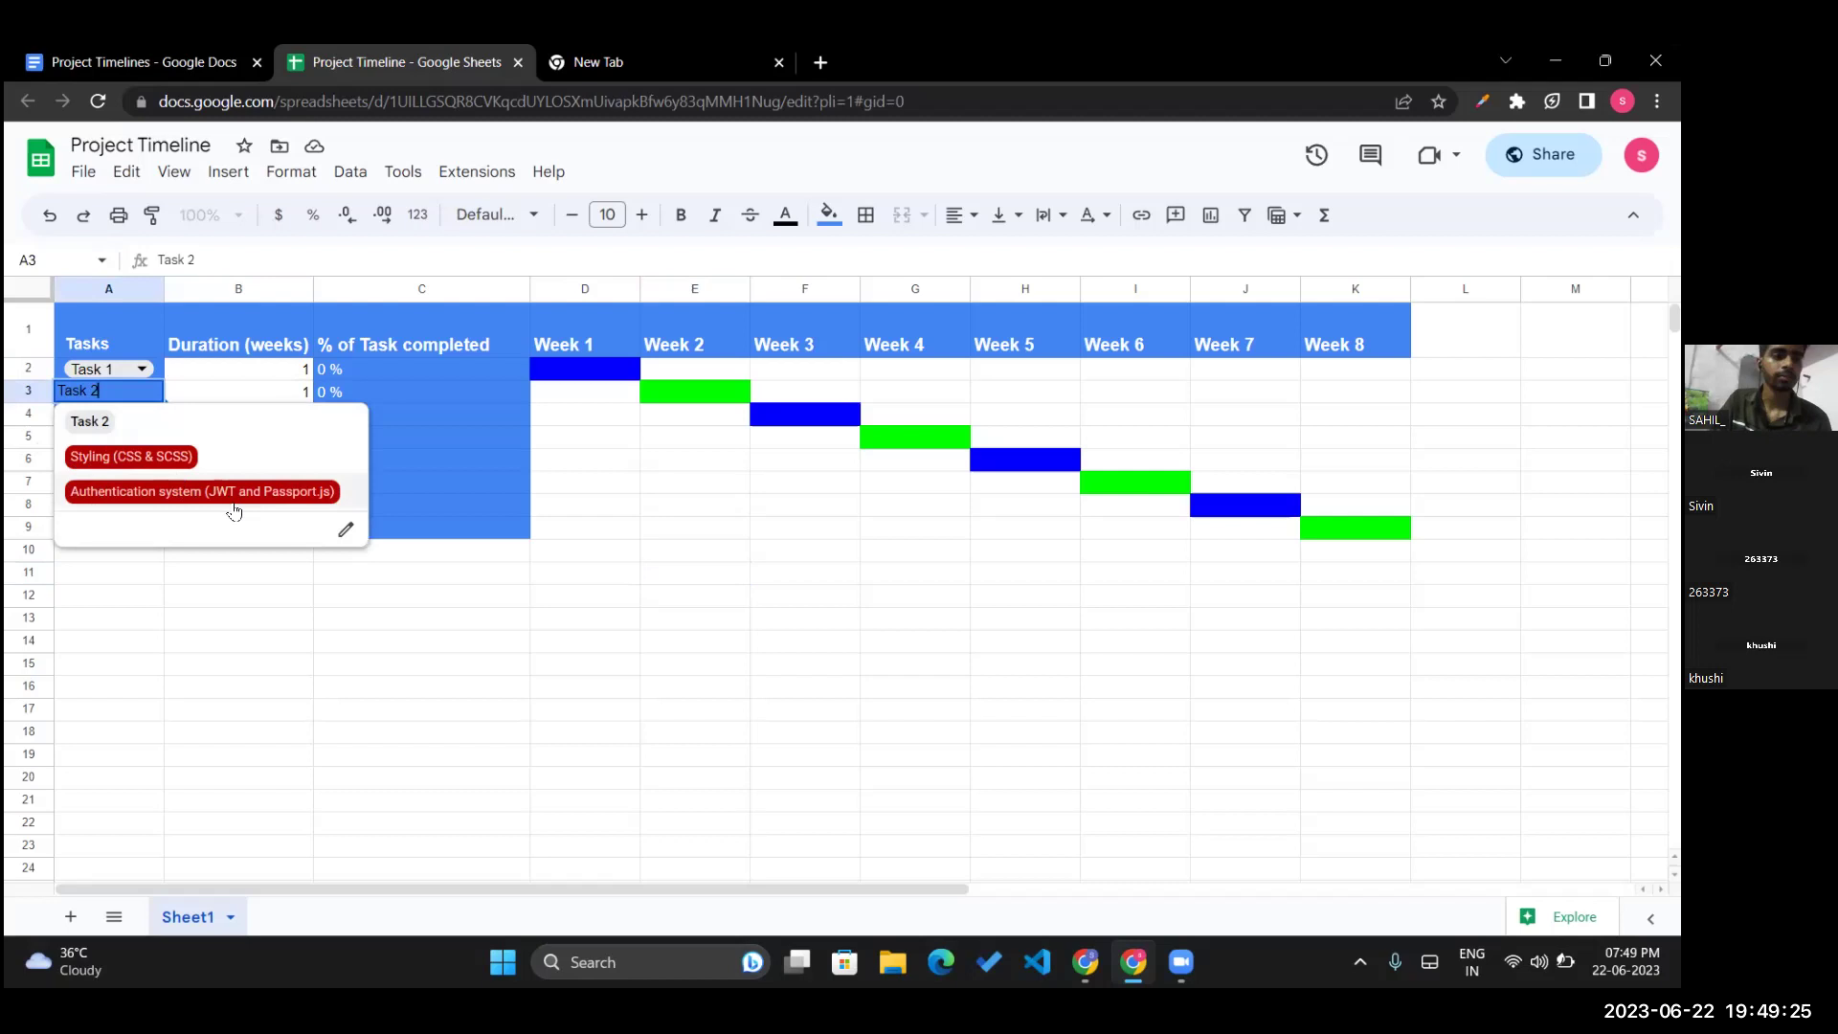
{"action": "left_click", "coordinate": [281, 595]}
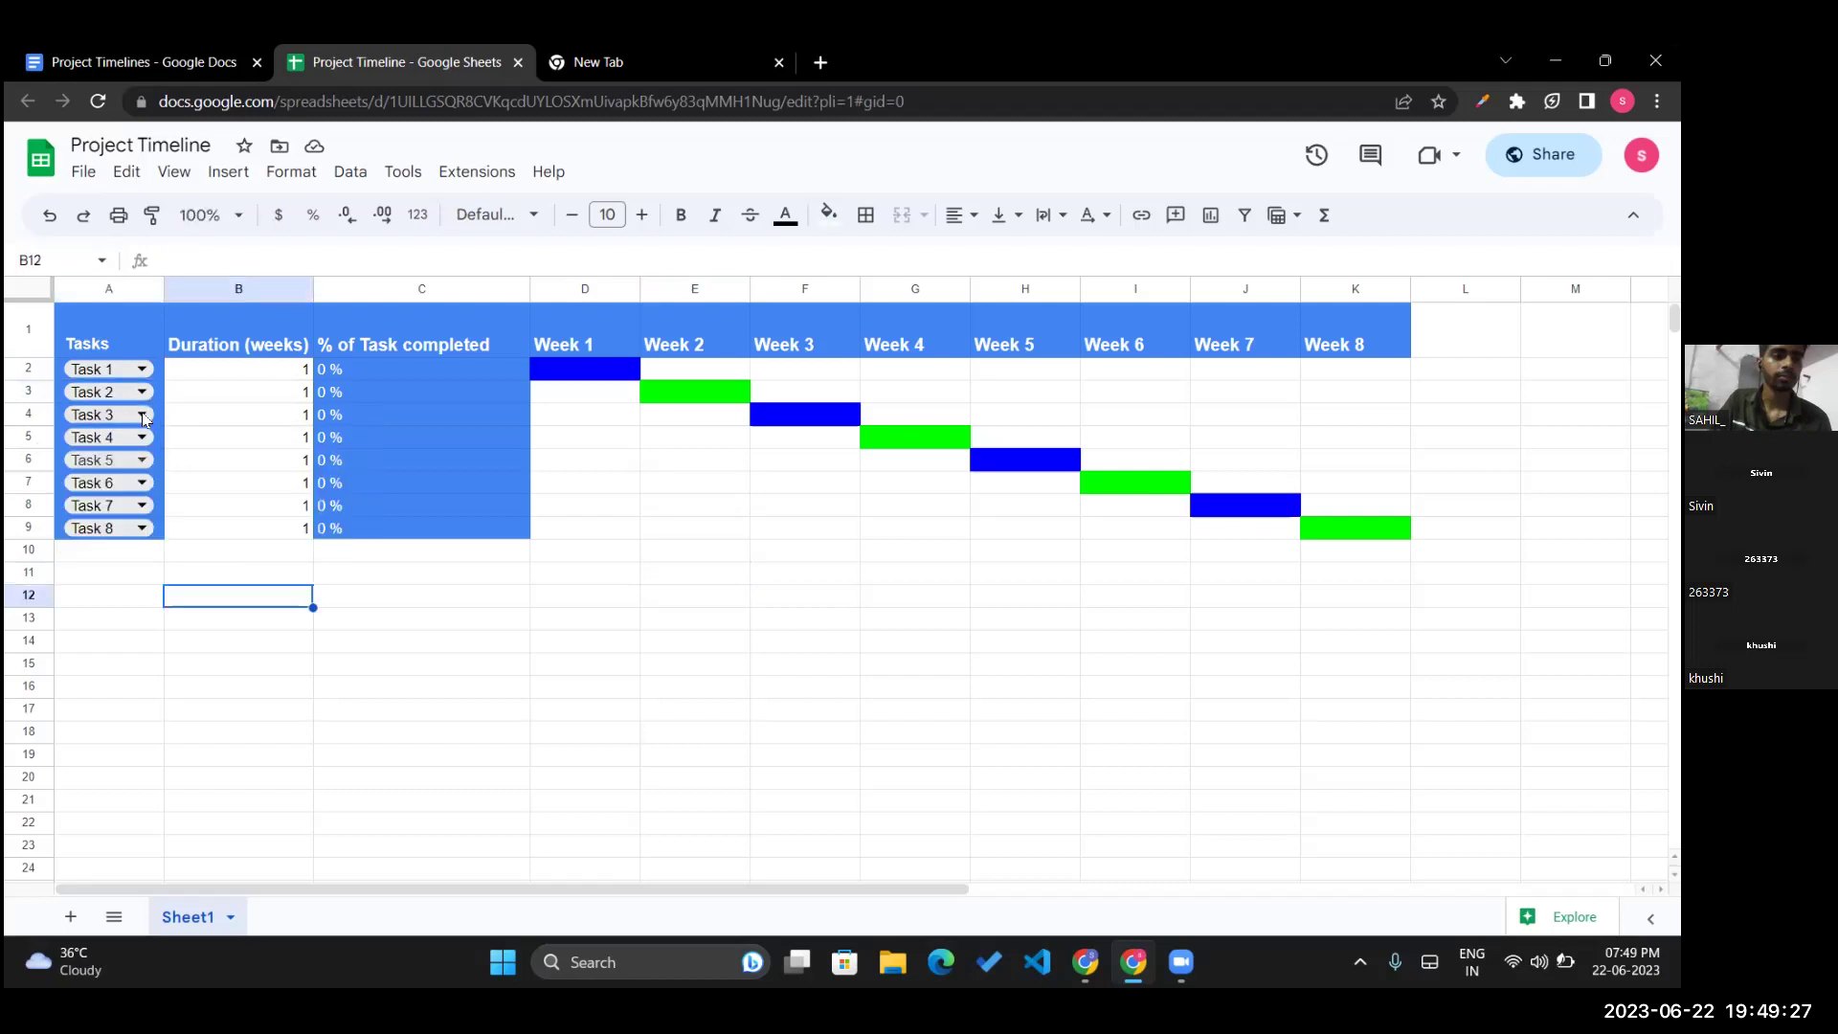
{"action": "left_click", "coordinate": [144, 418]}
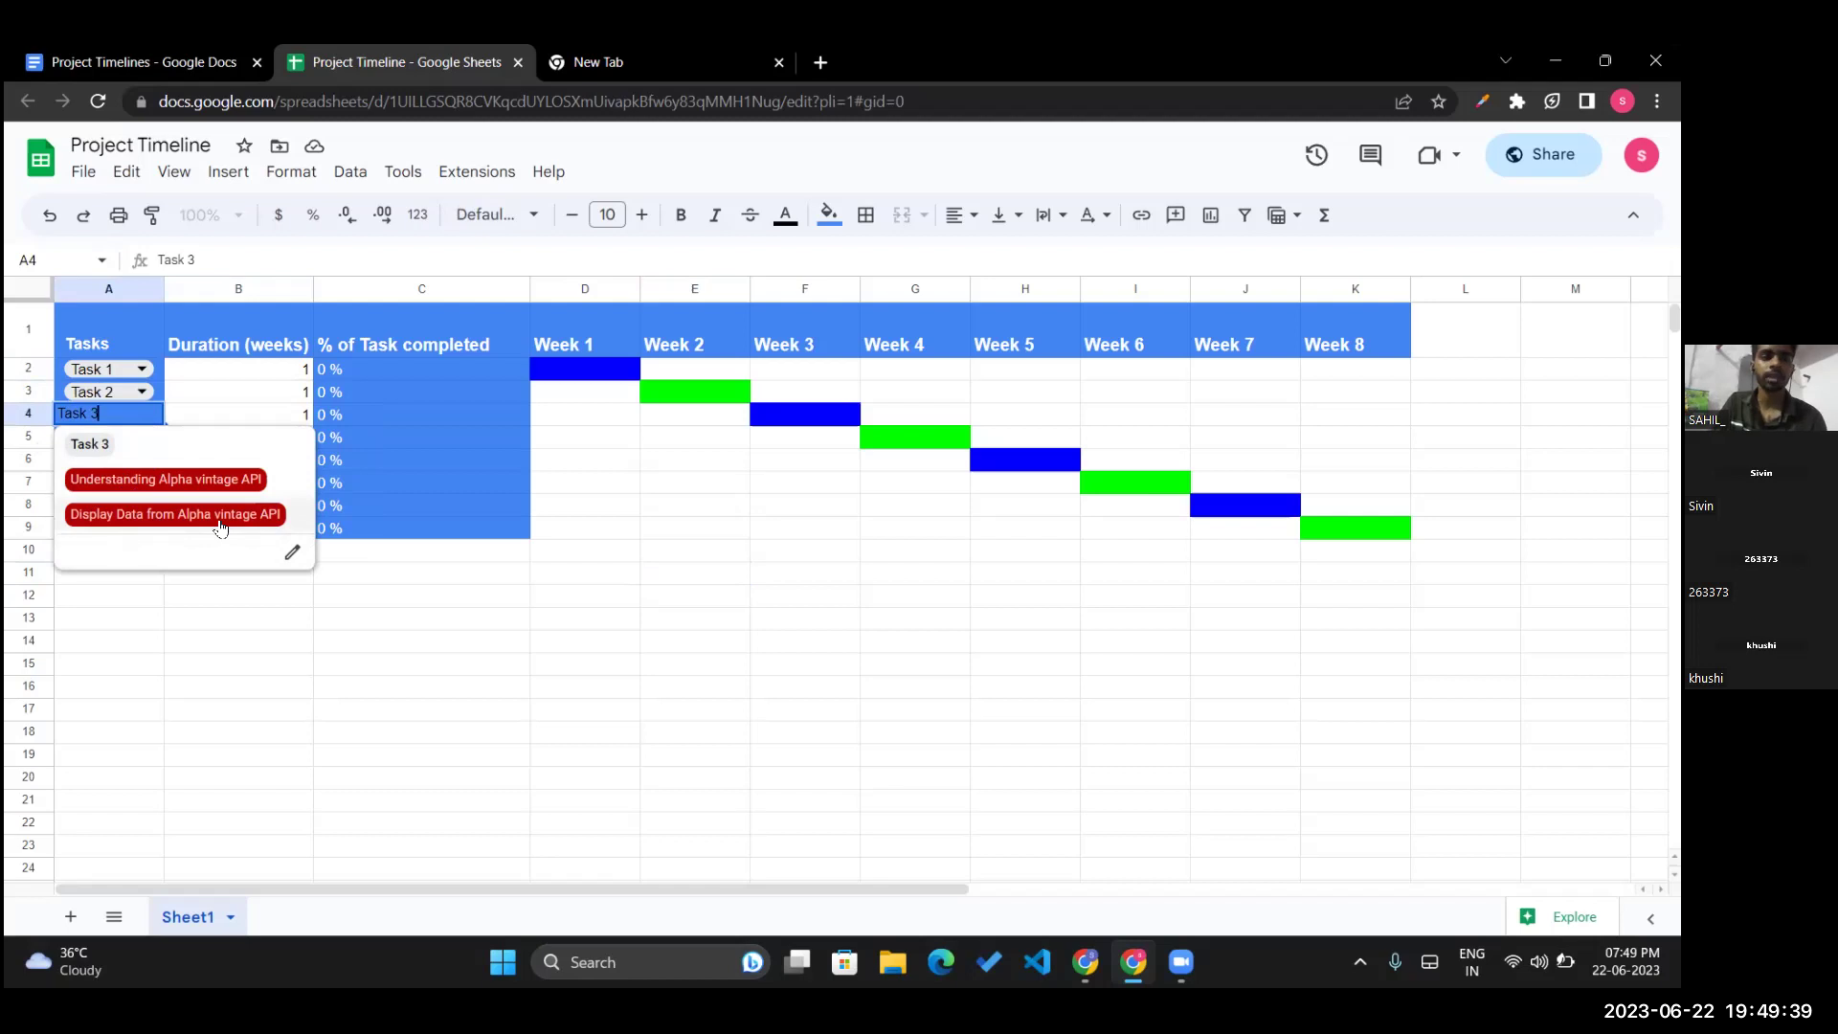
{"action": "left_click", "coordinate": [305, 622]}
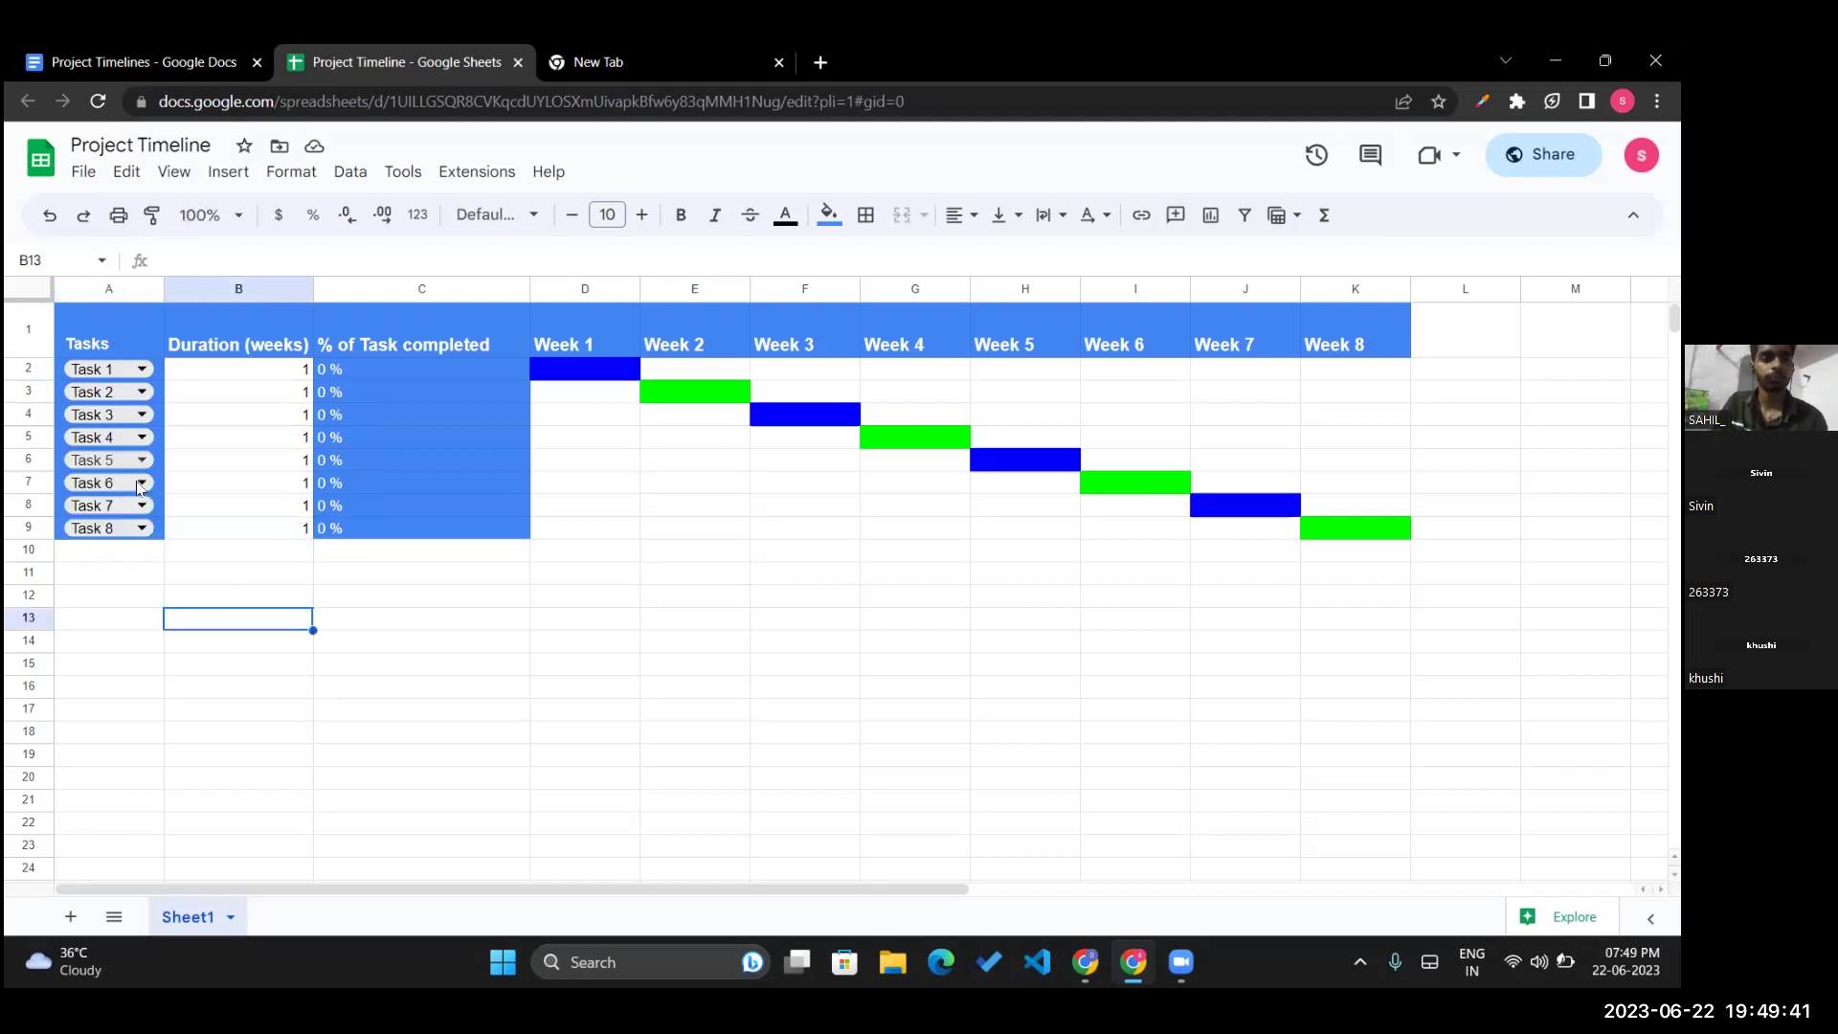
{"action": "double_click", "coordinate": [139, 439]}
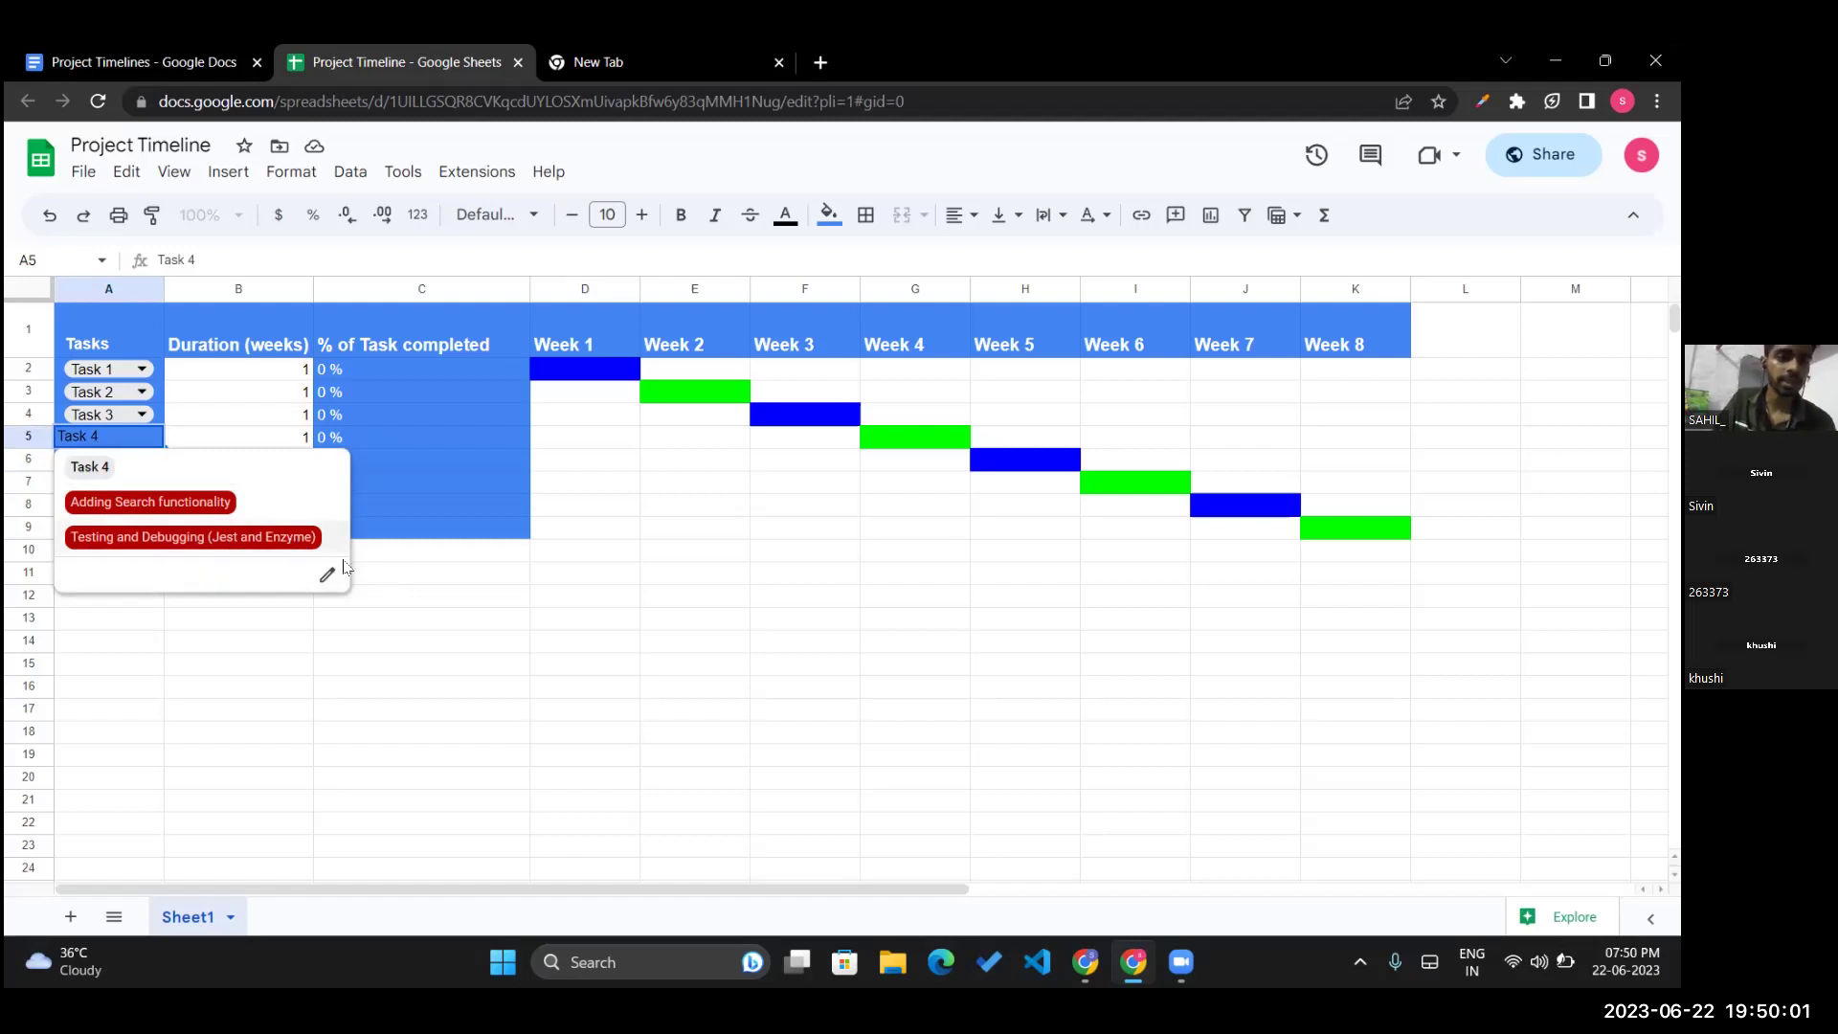
{"action": "left_click", "coordinate": [355, 594]}
Examine the subtask options offered for Task 5 through Task 8 in the Tasks column, leaving each selection as it is
{"action": "double_click", "coordinate": [131, 459]}
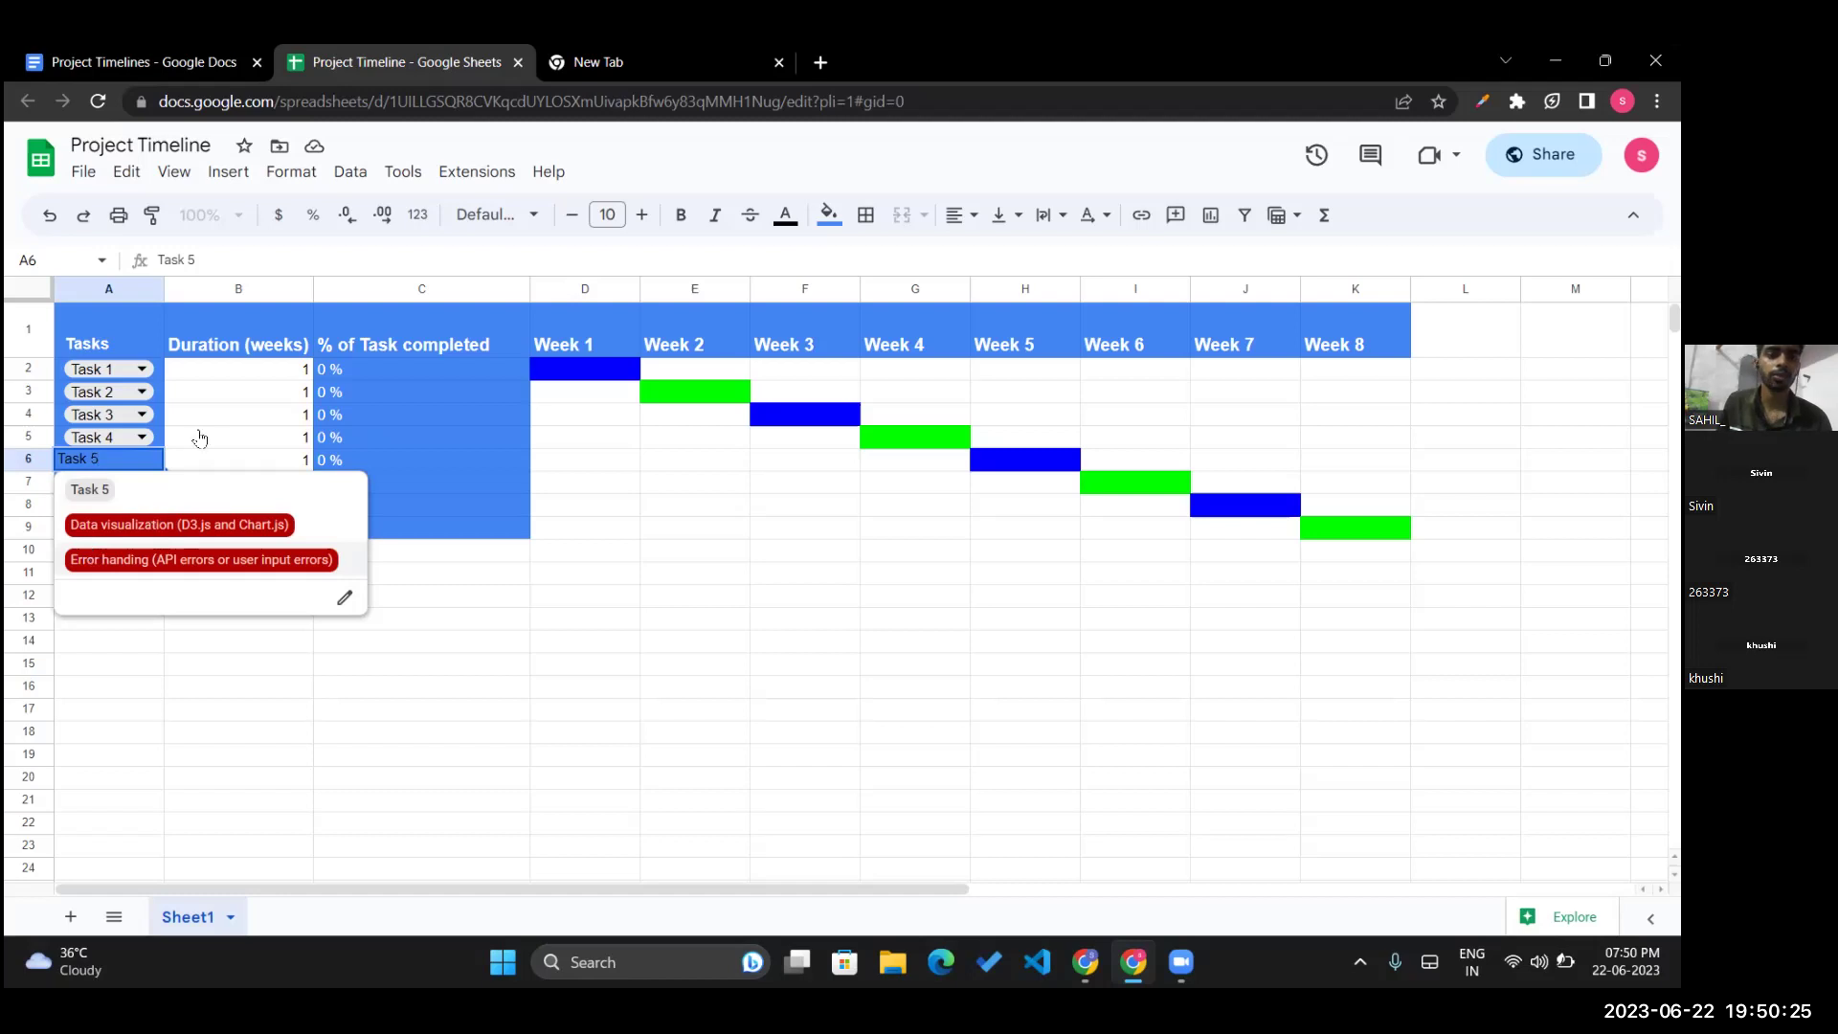
{"action": "left_click", "coordinate": [233, 687]}
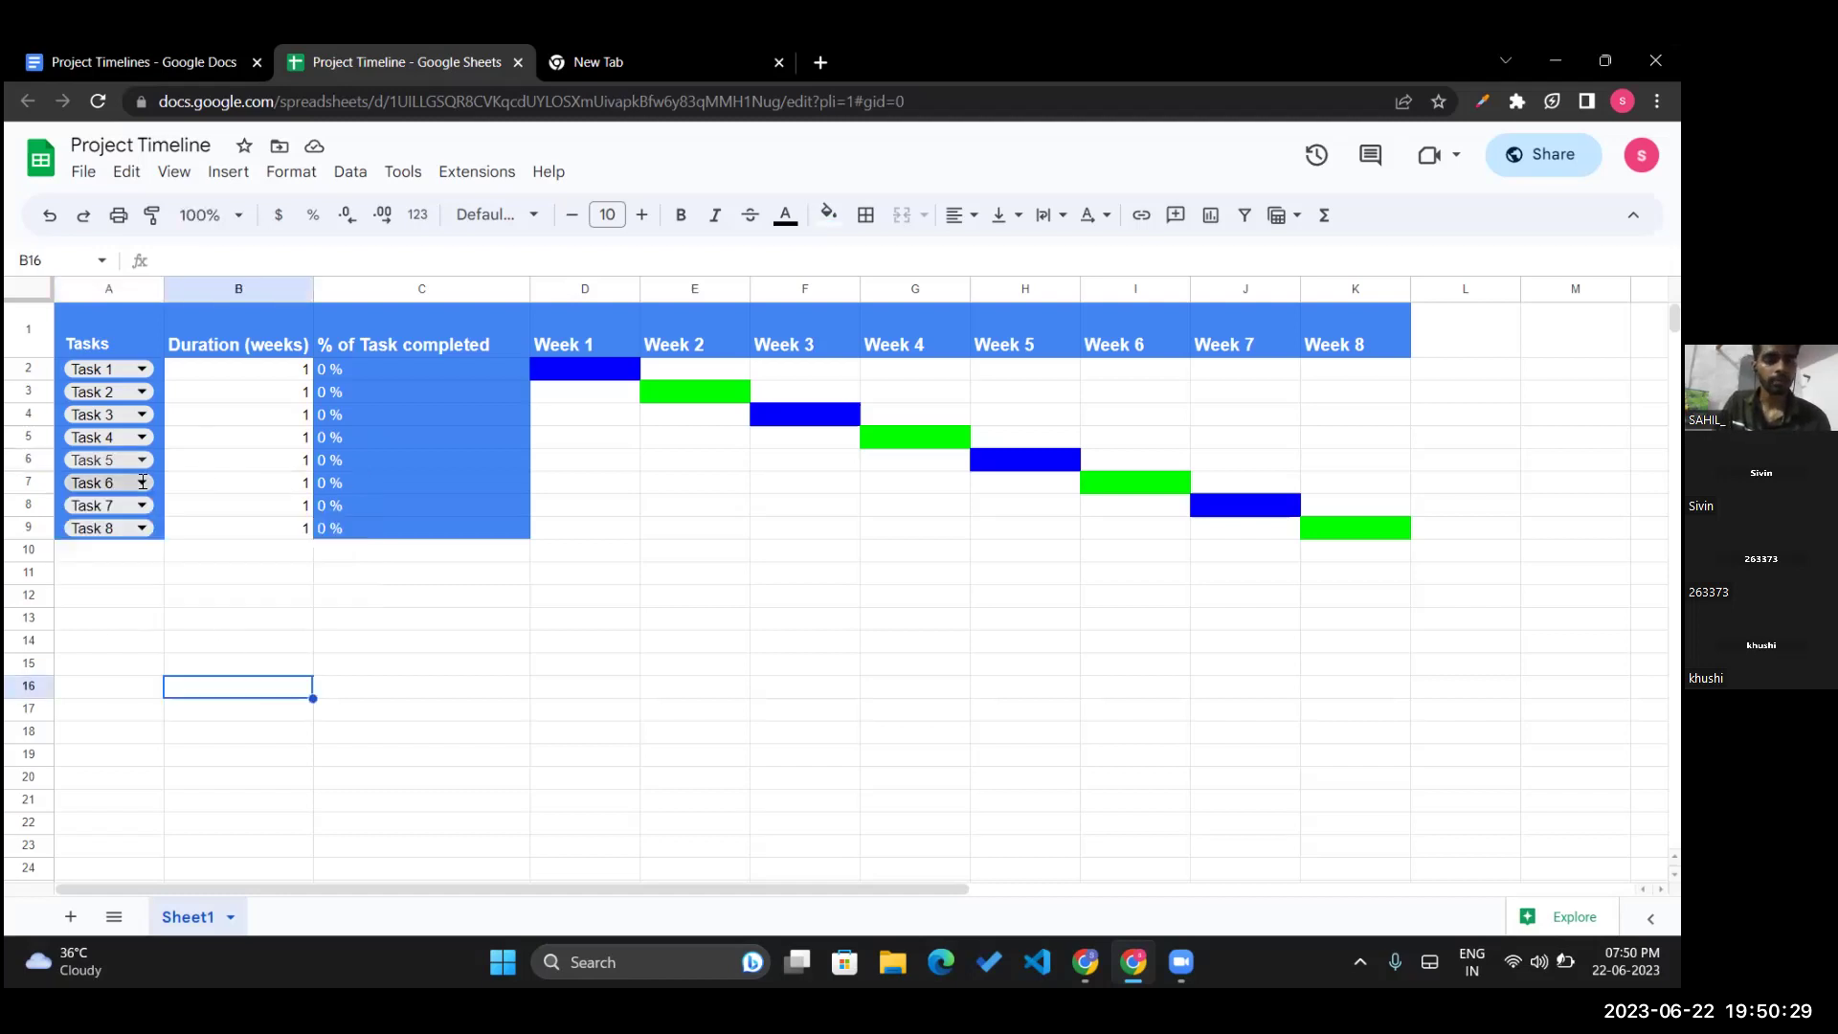
{"action": "left_click", "coordinate": [143, 482]}
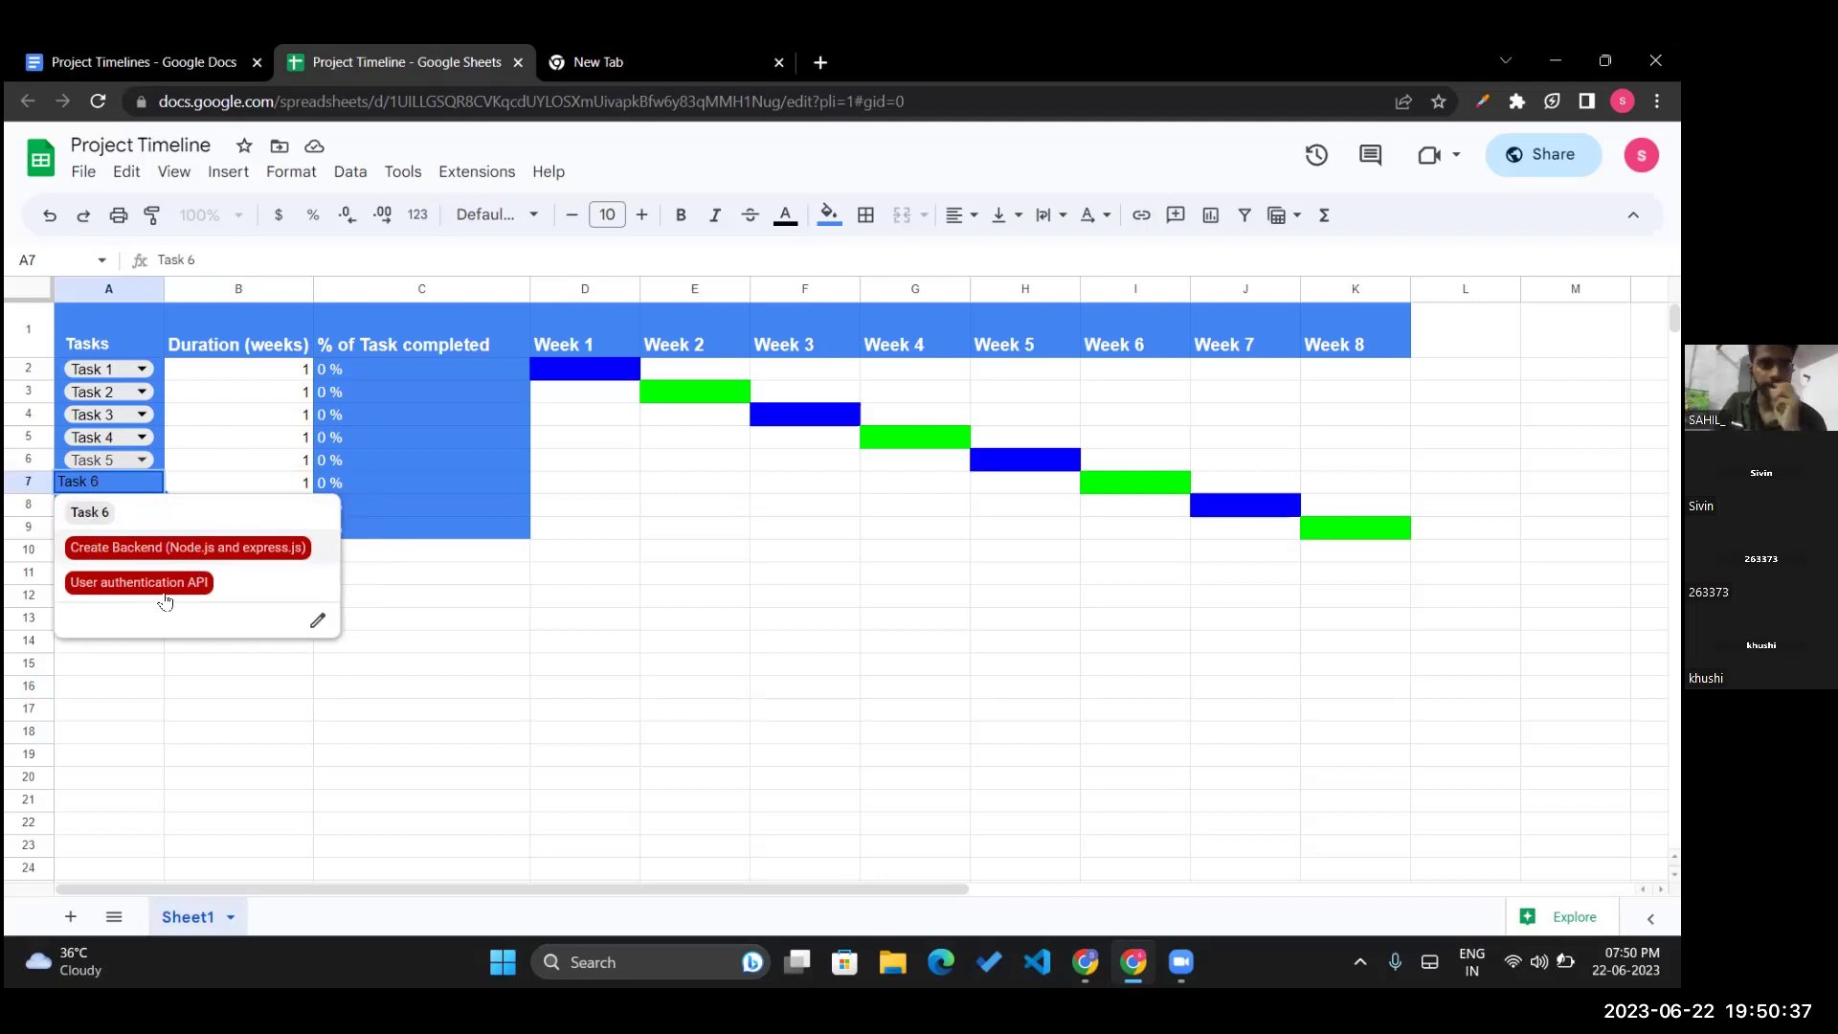
{"action": "left_click", "coordinate": [463, 622]}
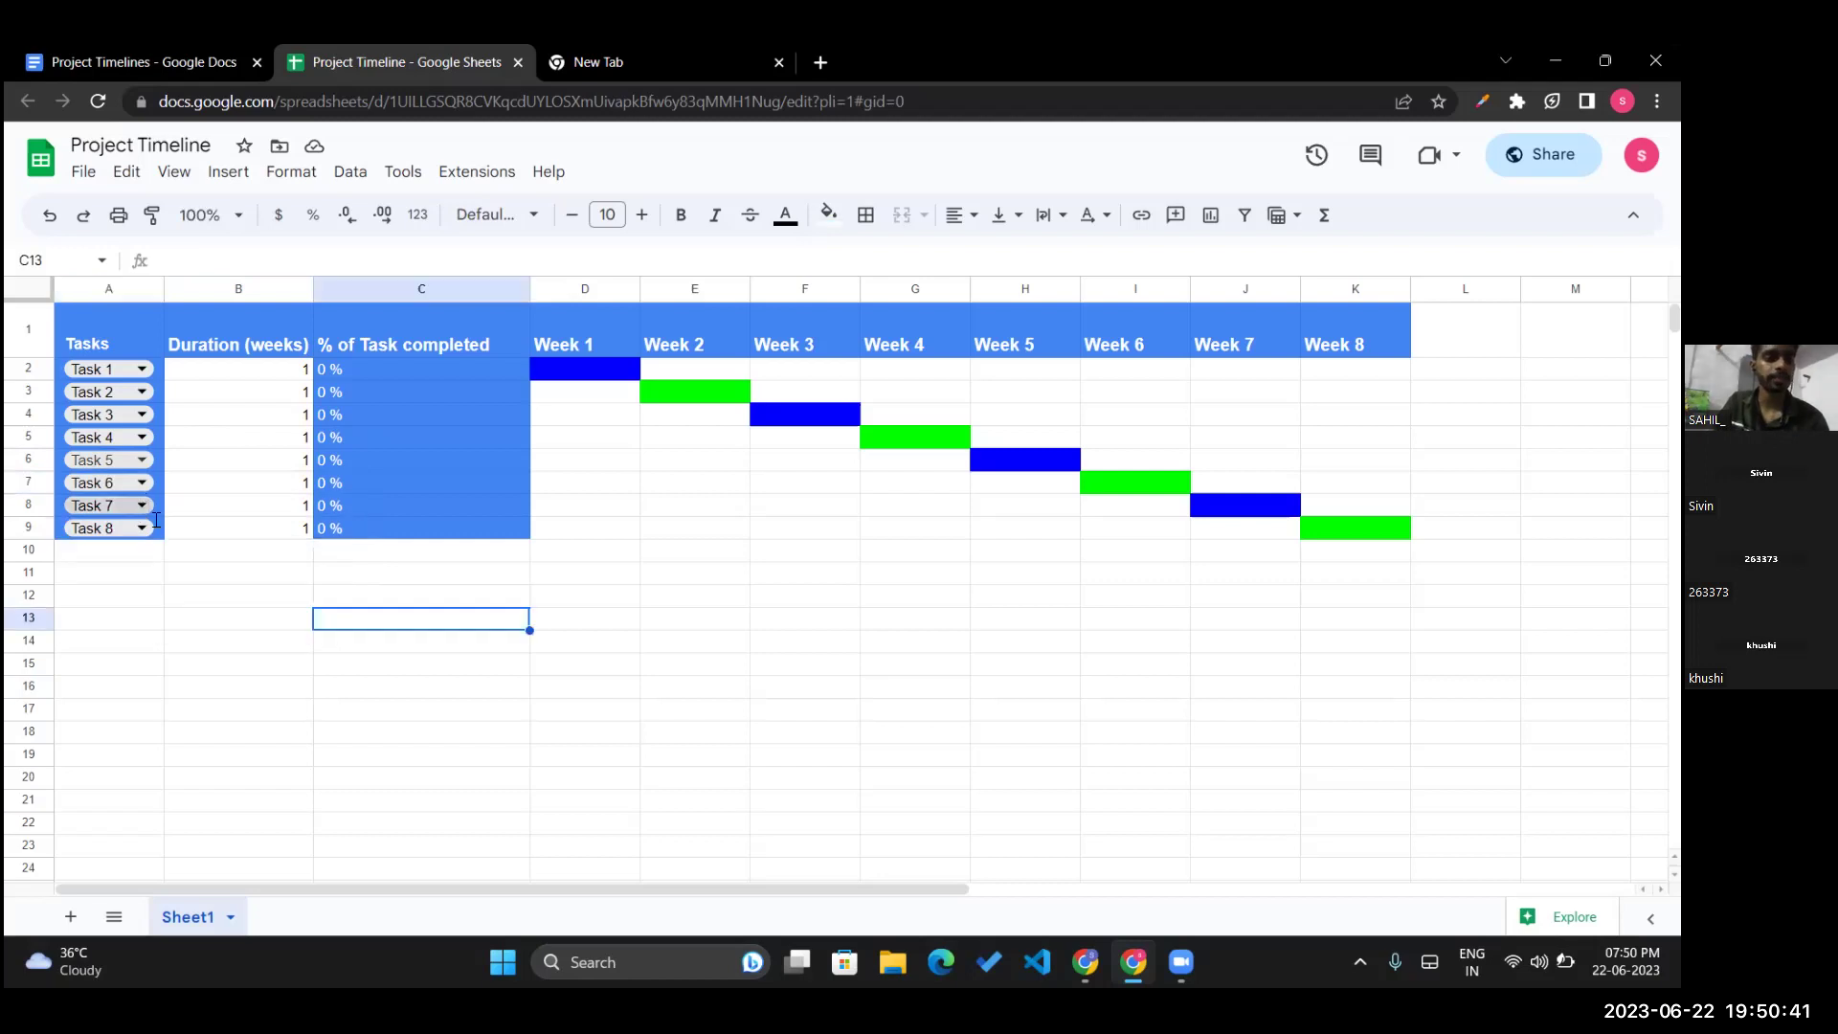
{"action": "left_click", "coordinate": [141, 505]}
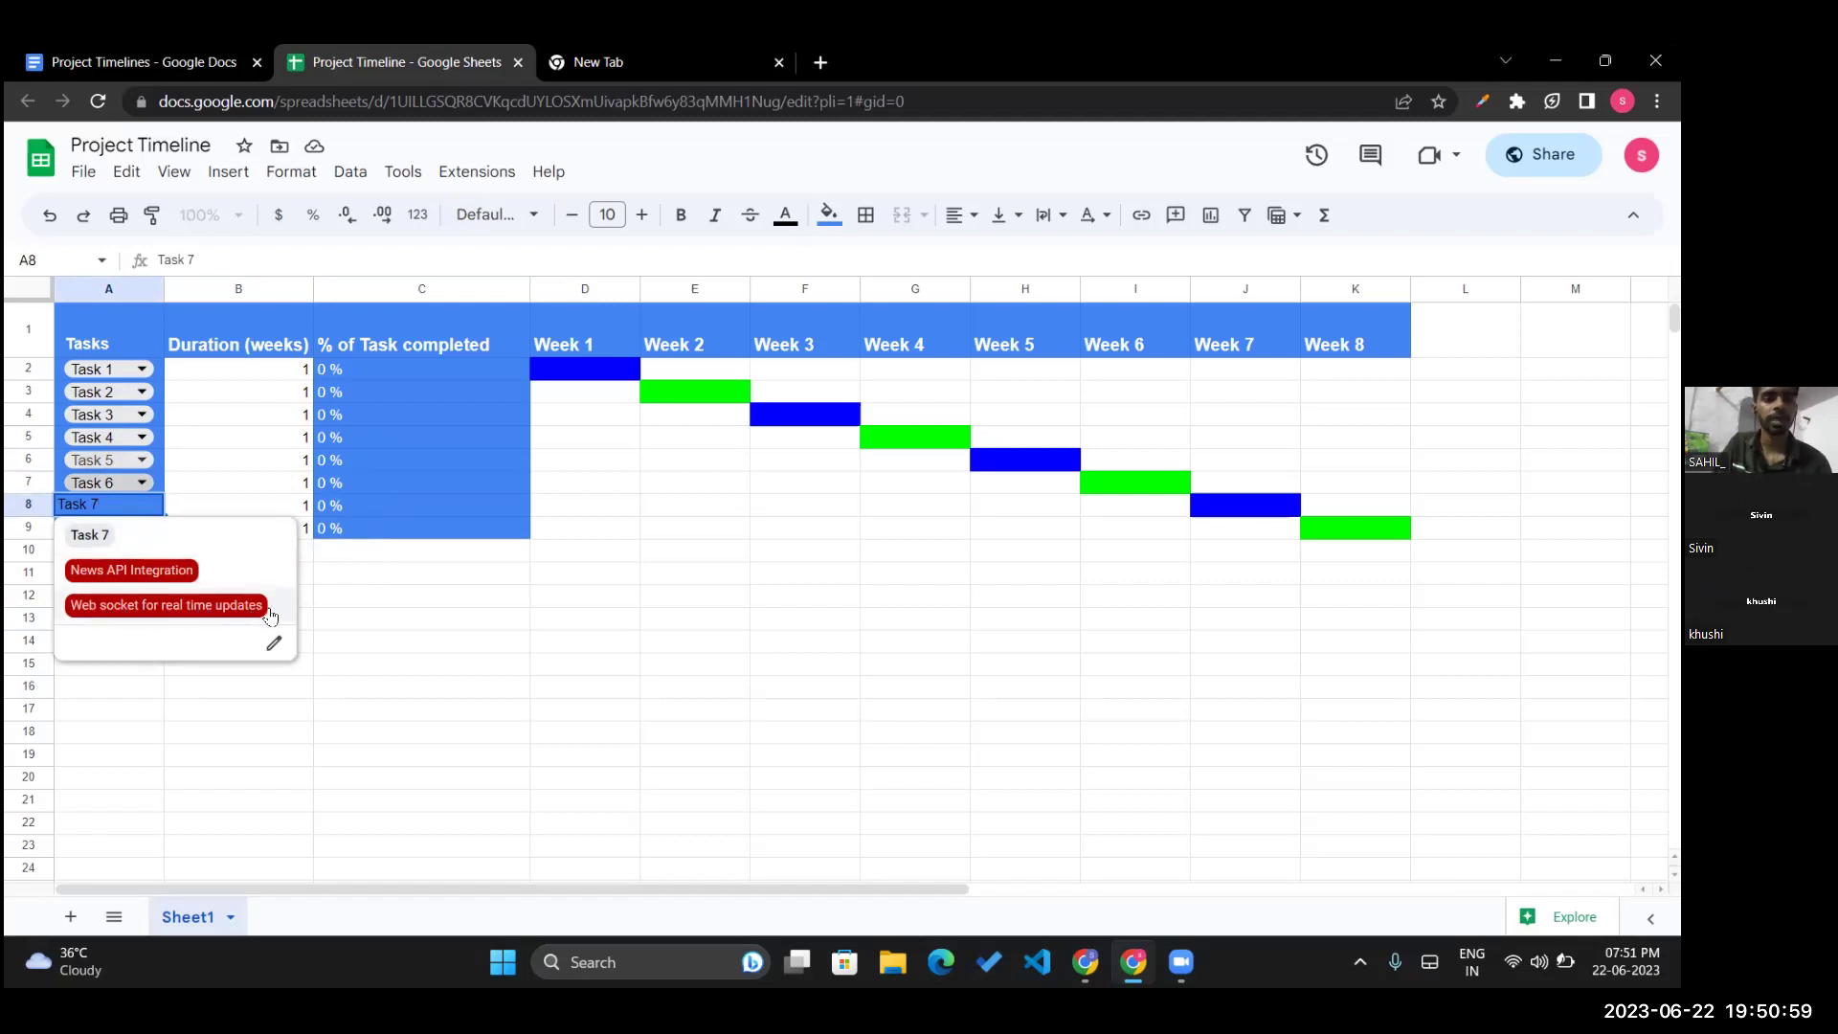
{"action": "left_click", "coordinate": [421, 618]}
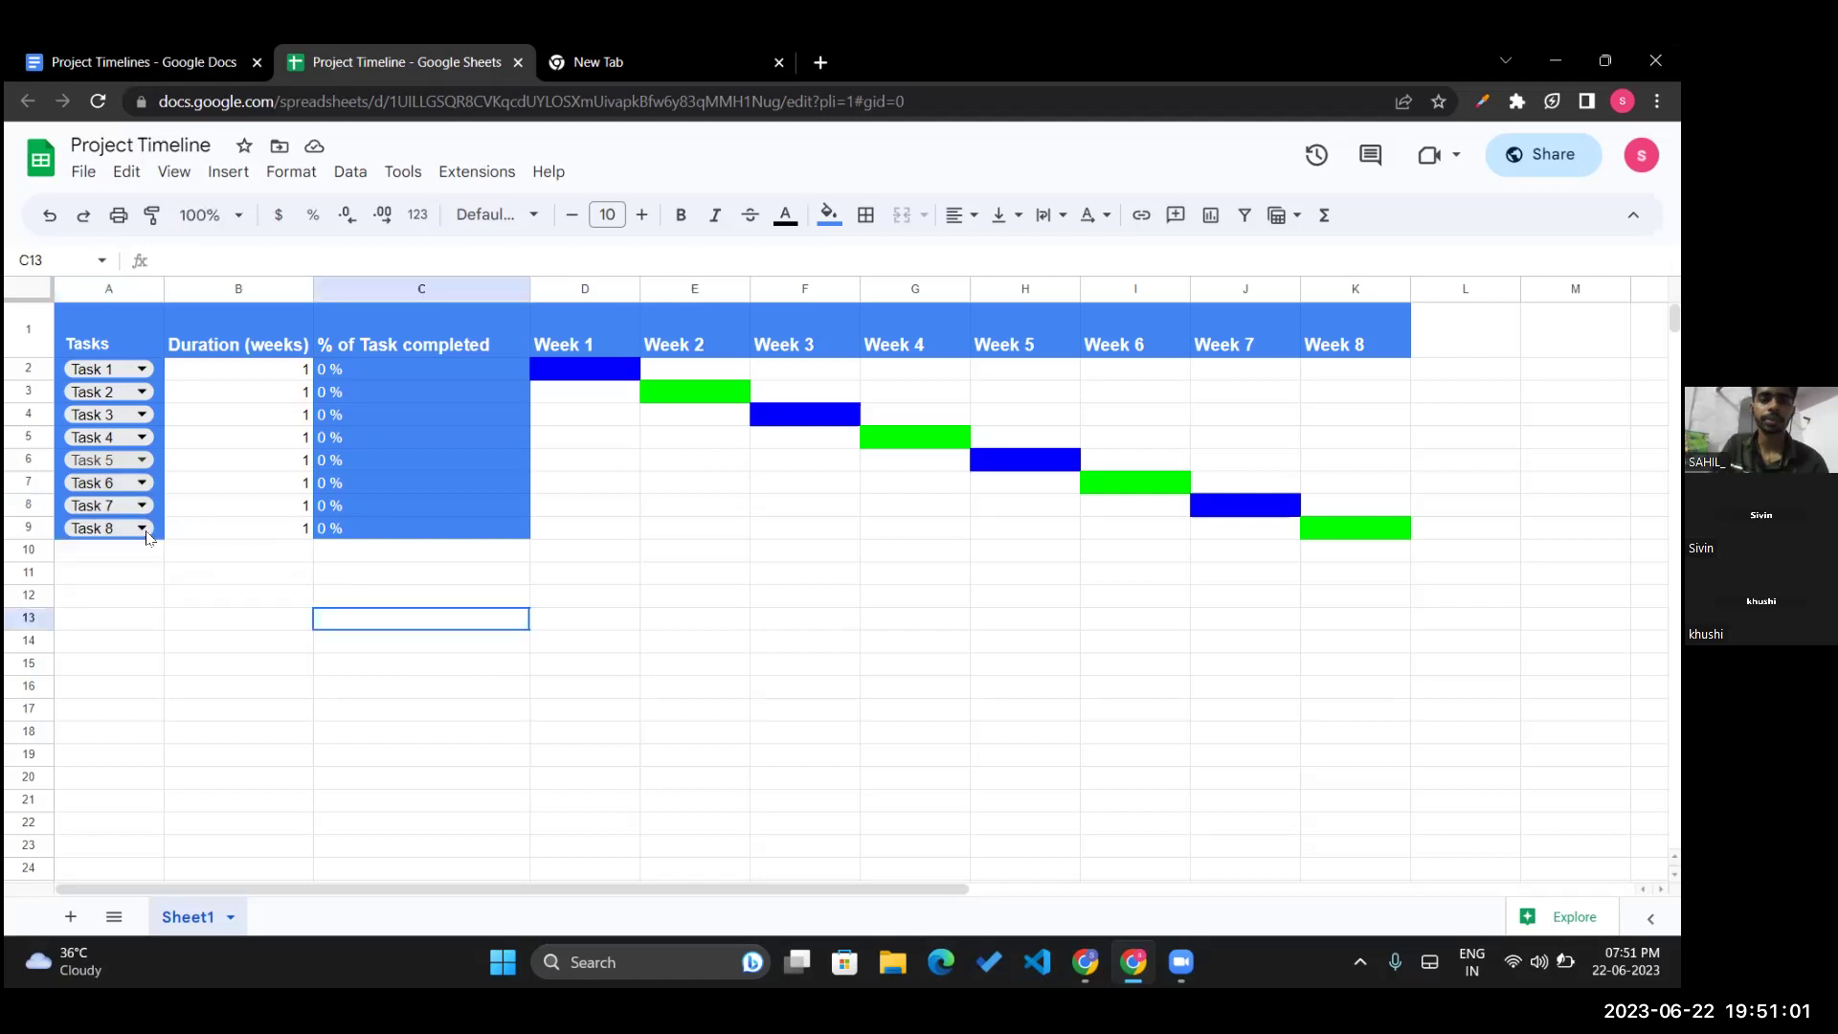
{"action": "double_click", "coordinate": [140, 530]}
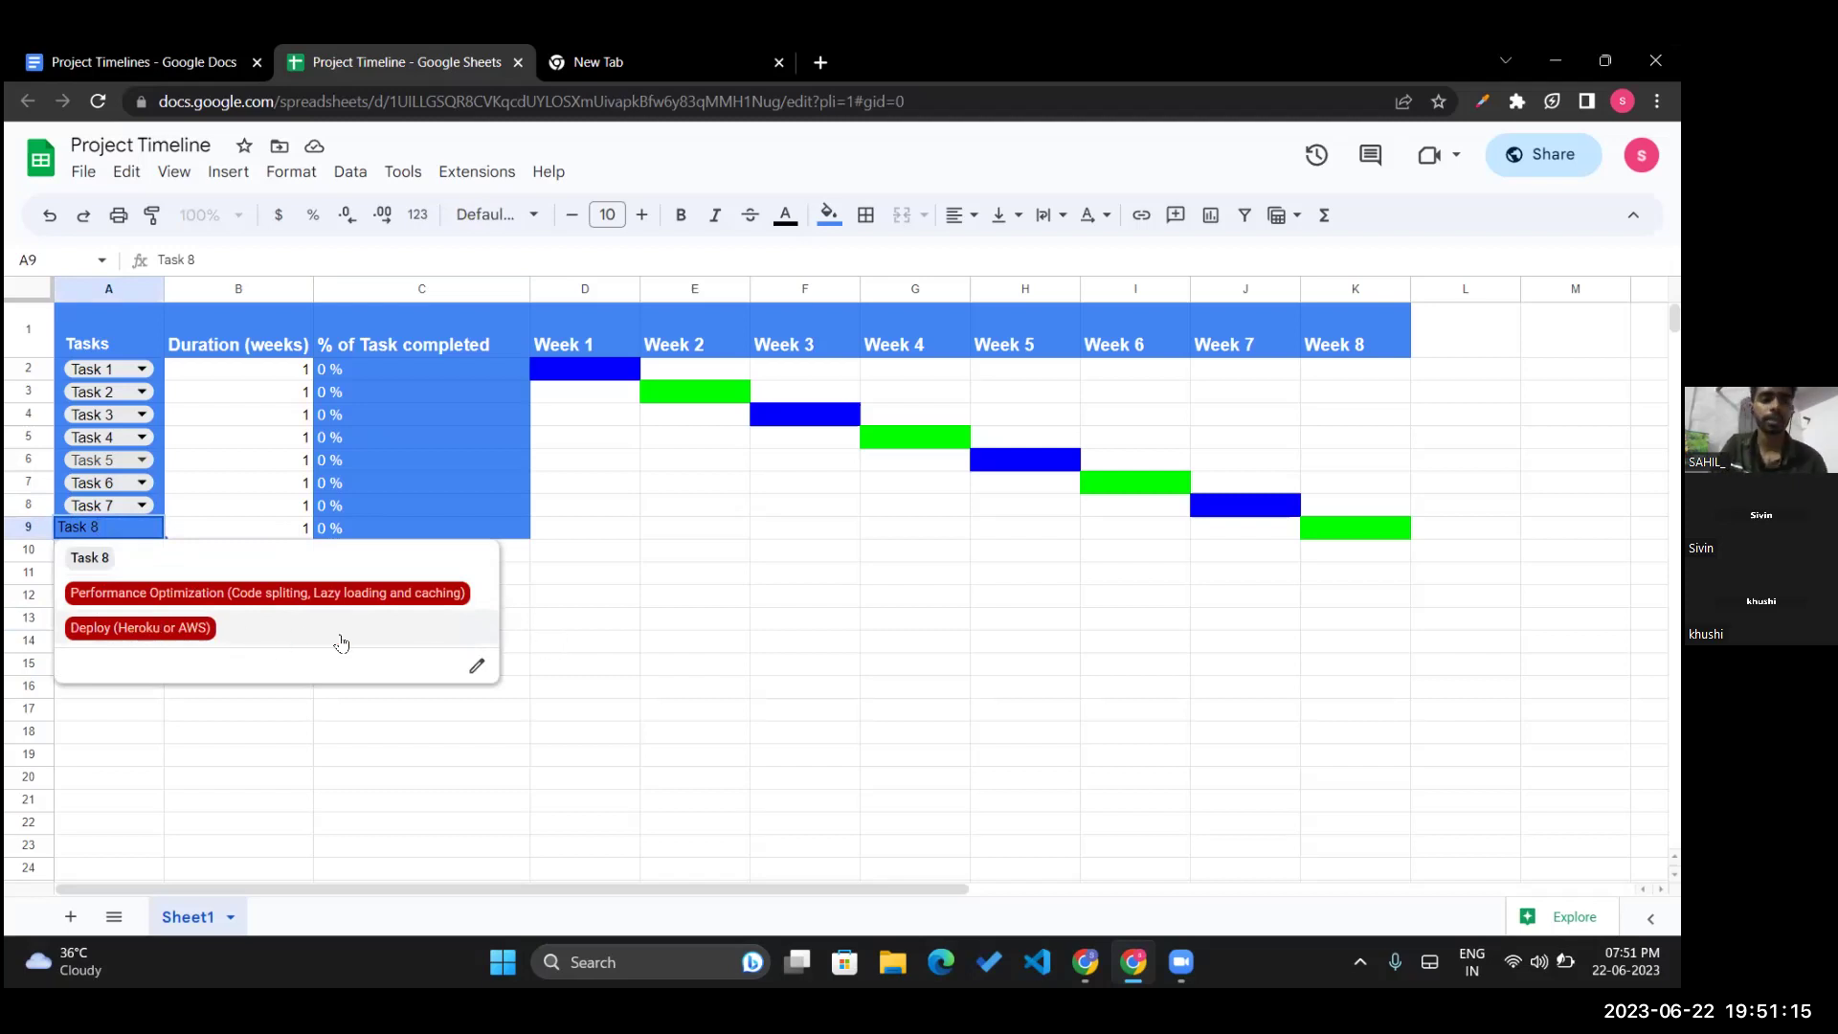
{"action": "left_click", "coordinate": [591, 644]}
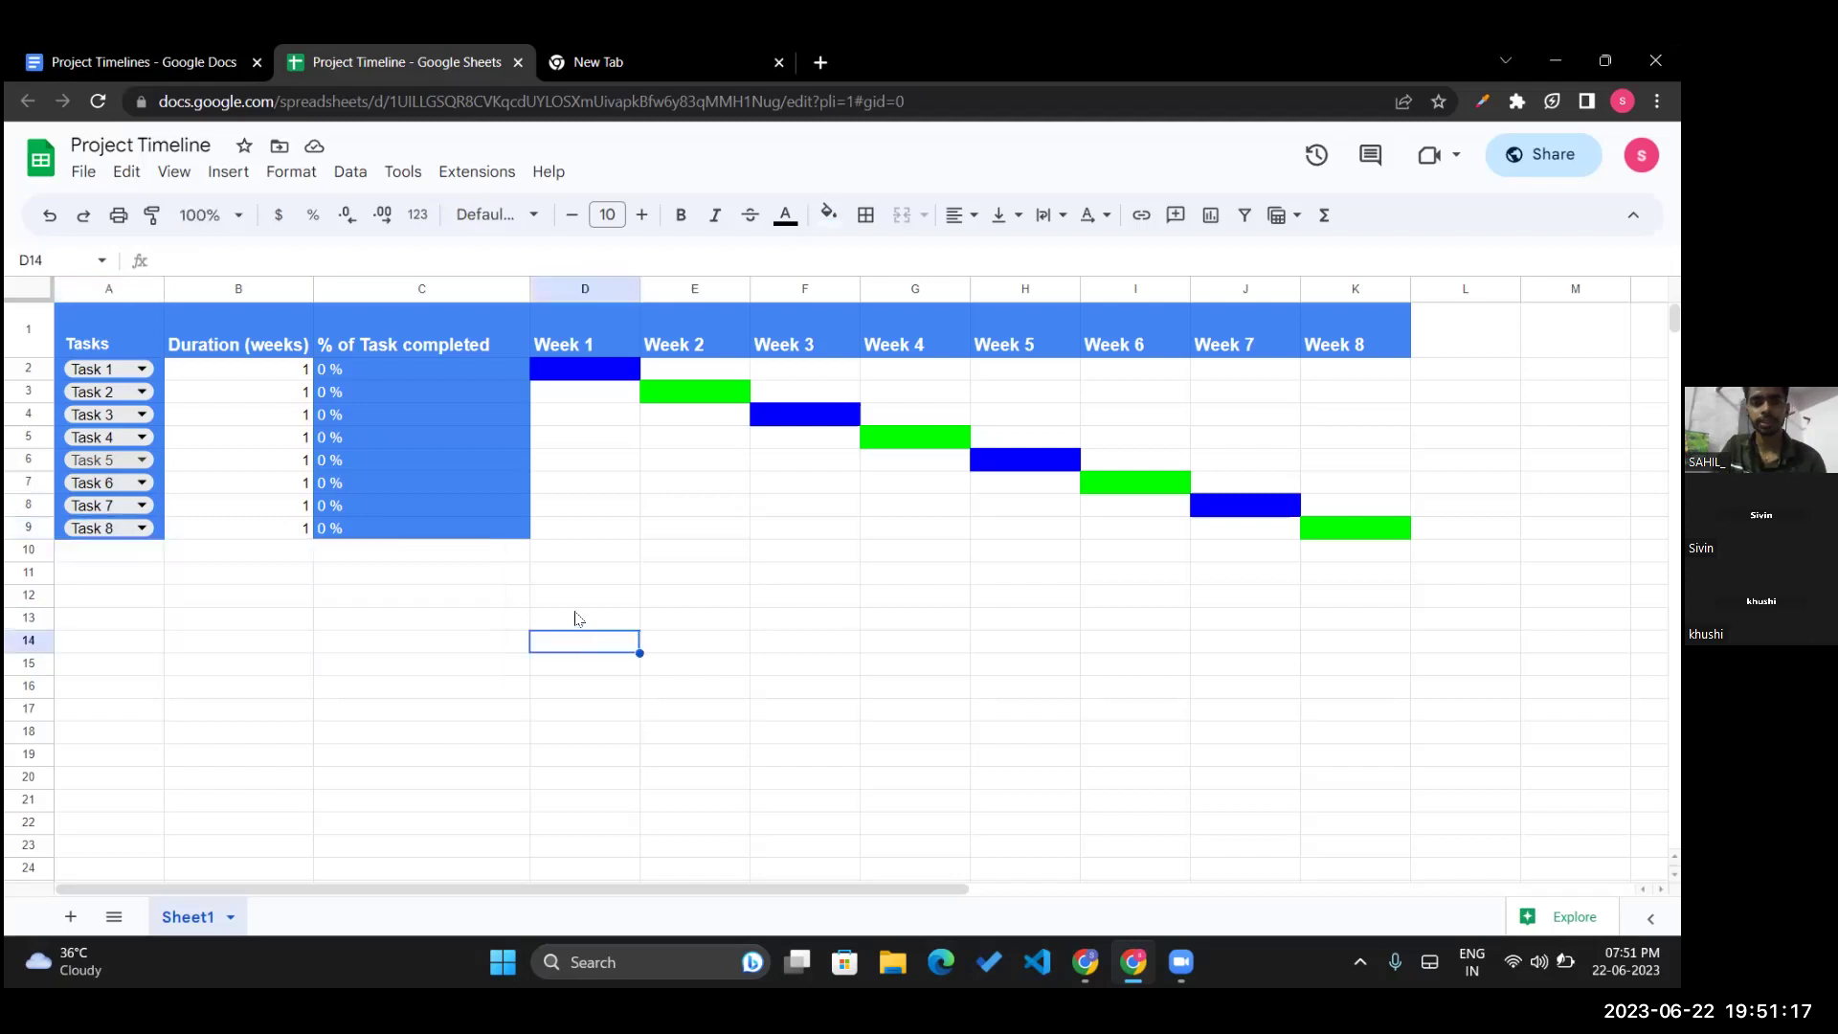
Return to the Project Timelines document in Google Docs and read from the Conclusion through the References to the Q&A heading
{"action": "left_click", "coordinate": [99, 53]}
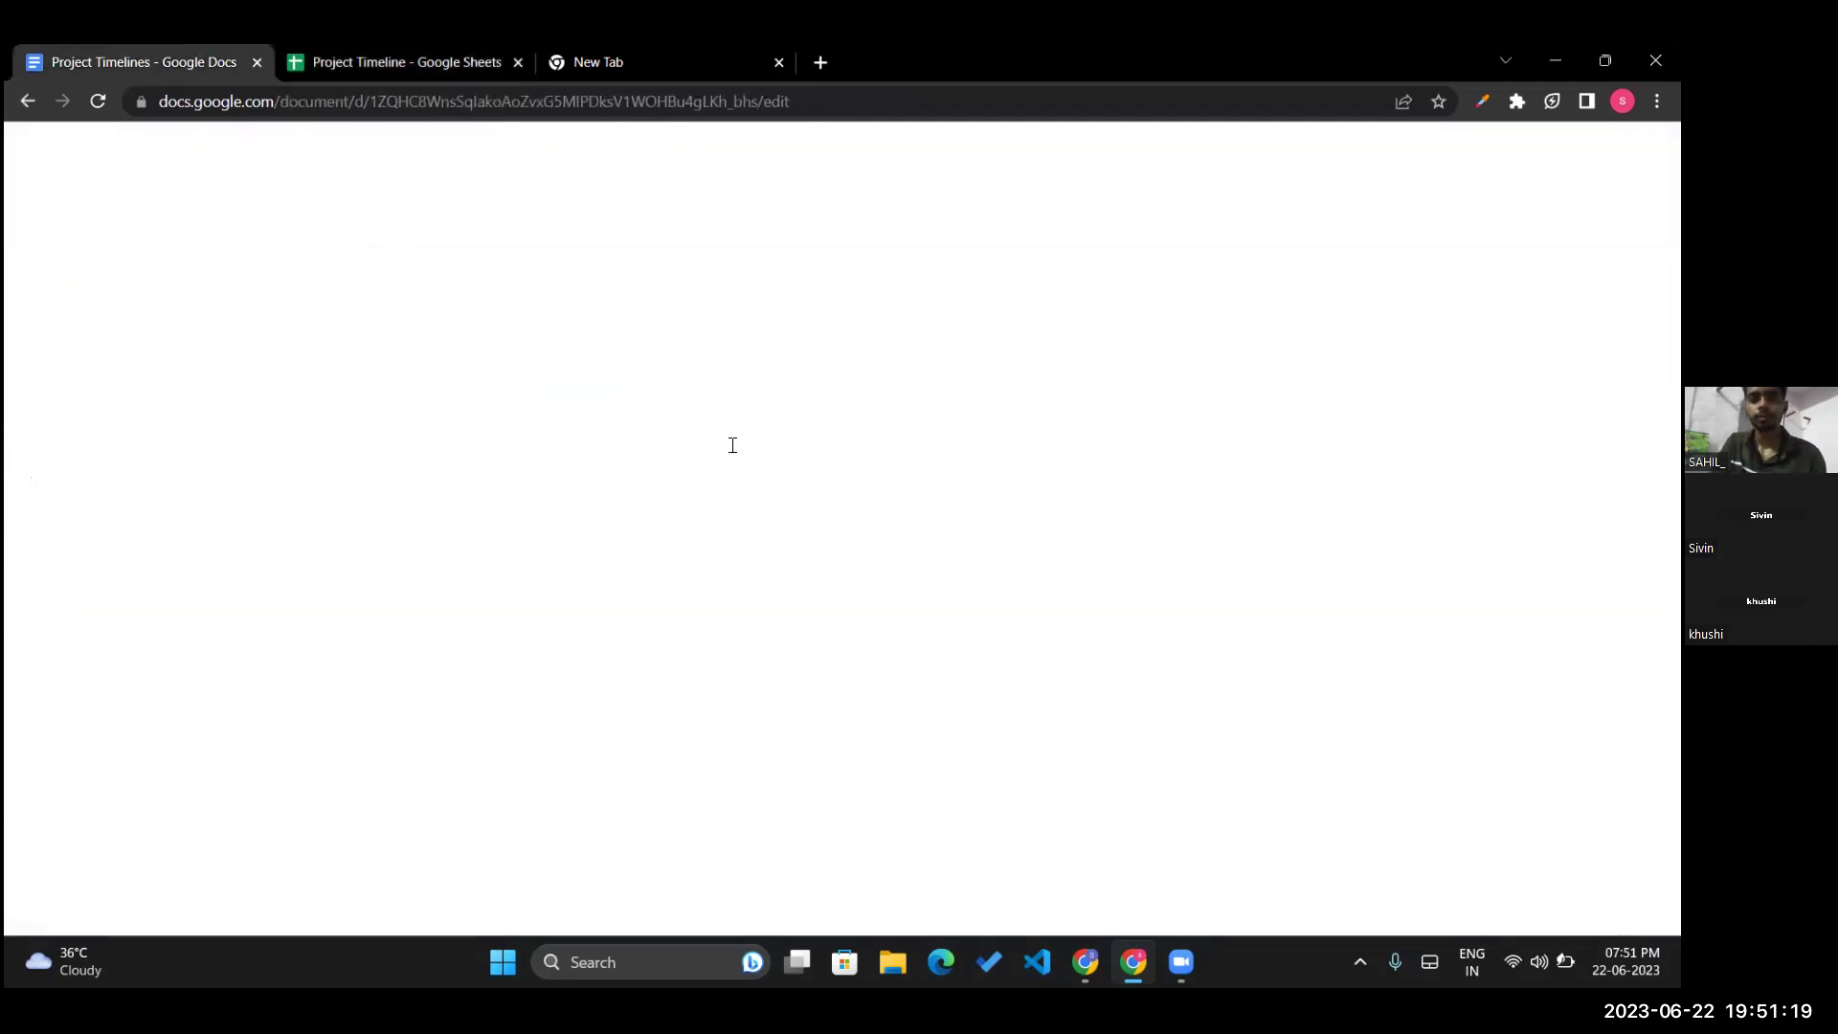
{"action": "scroll", "coordinate": [673, 512], "scroll_direction": "down", "scroll_amount": 6}
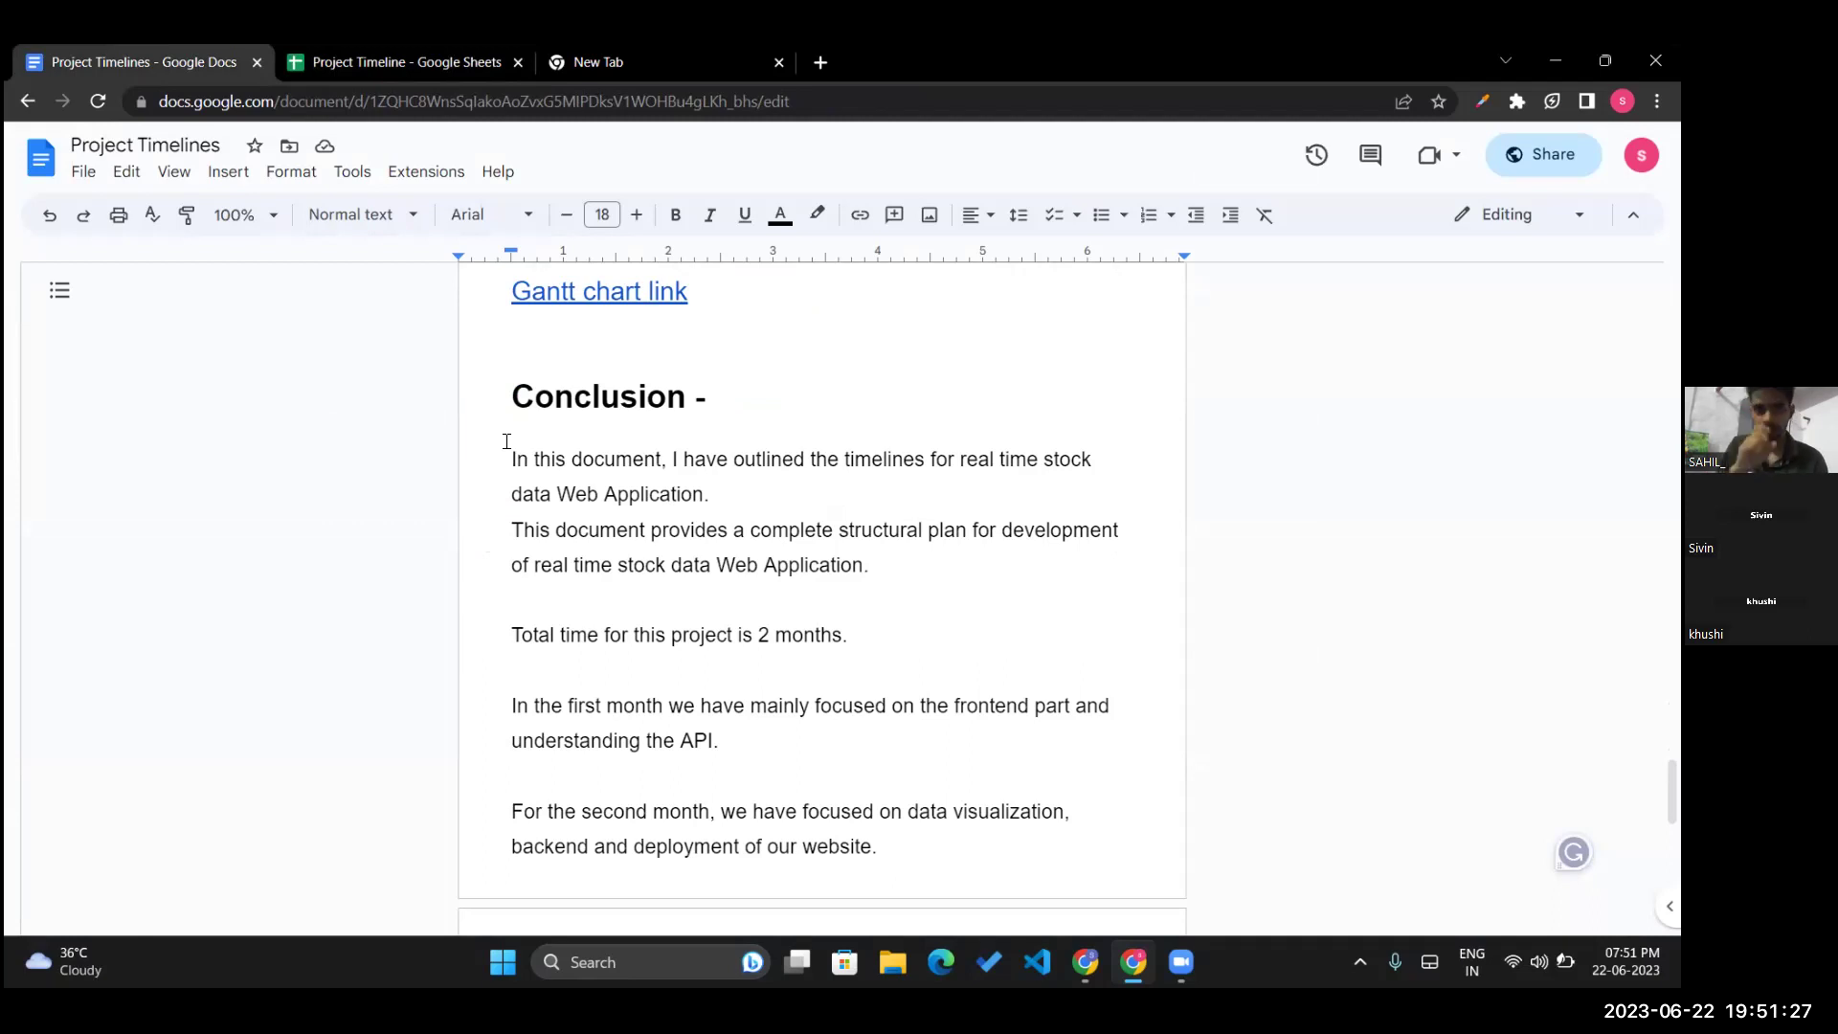
{"action": "left_click", "coordinate": [376, 59]}
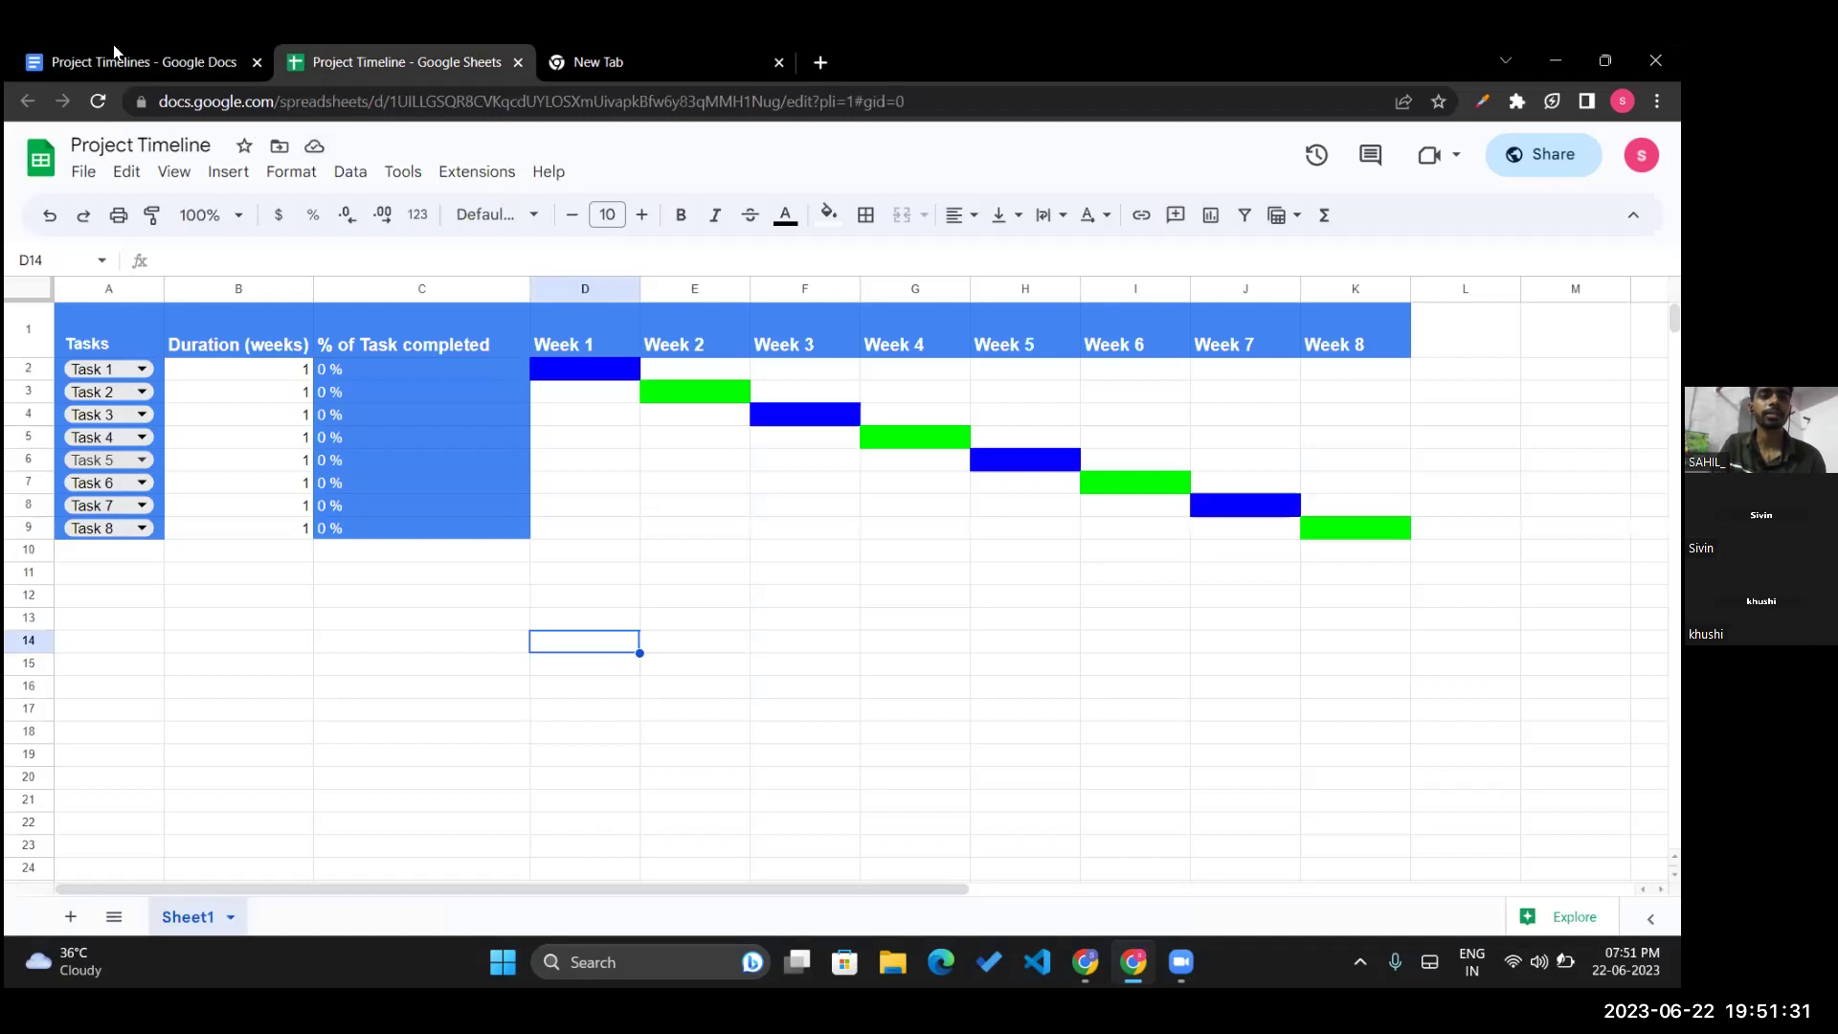
{"action": "left_click", "coordinate": [114, 51]}
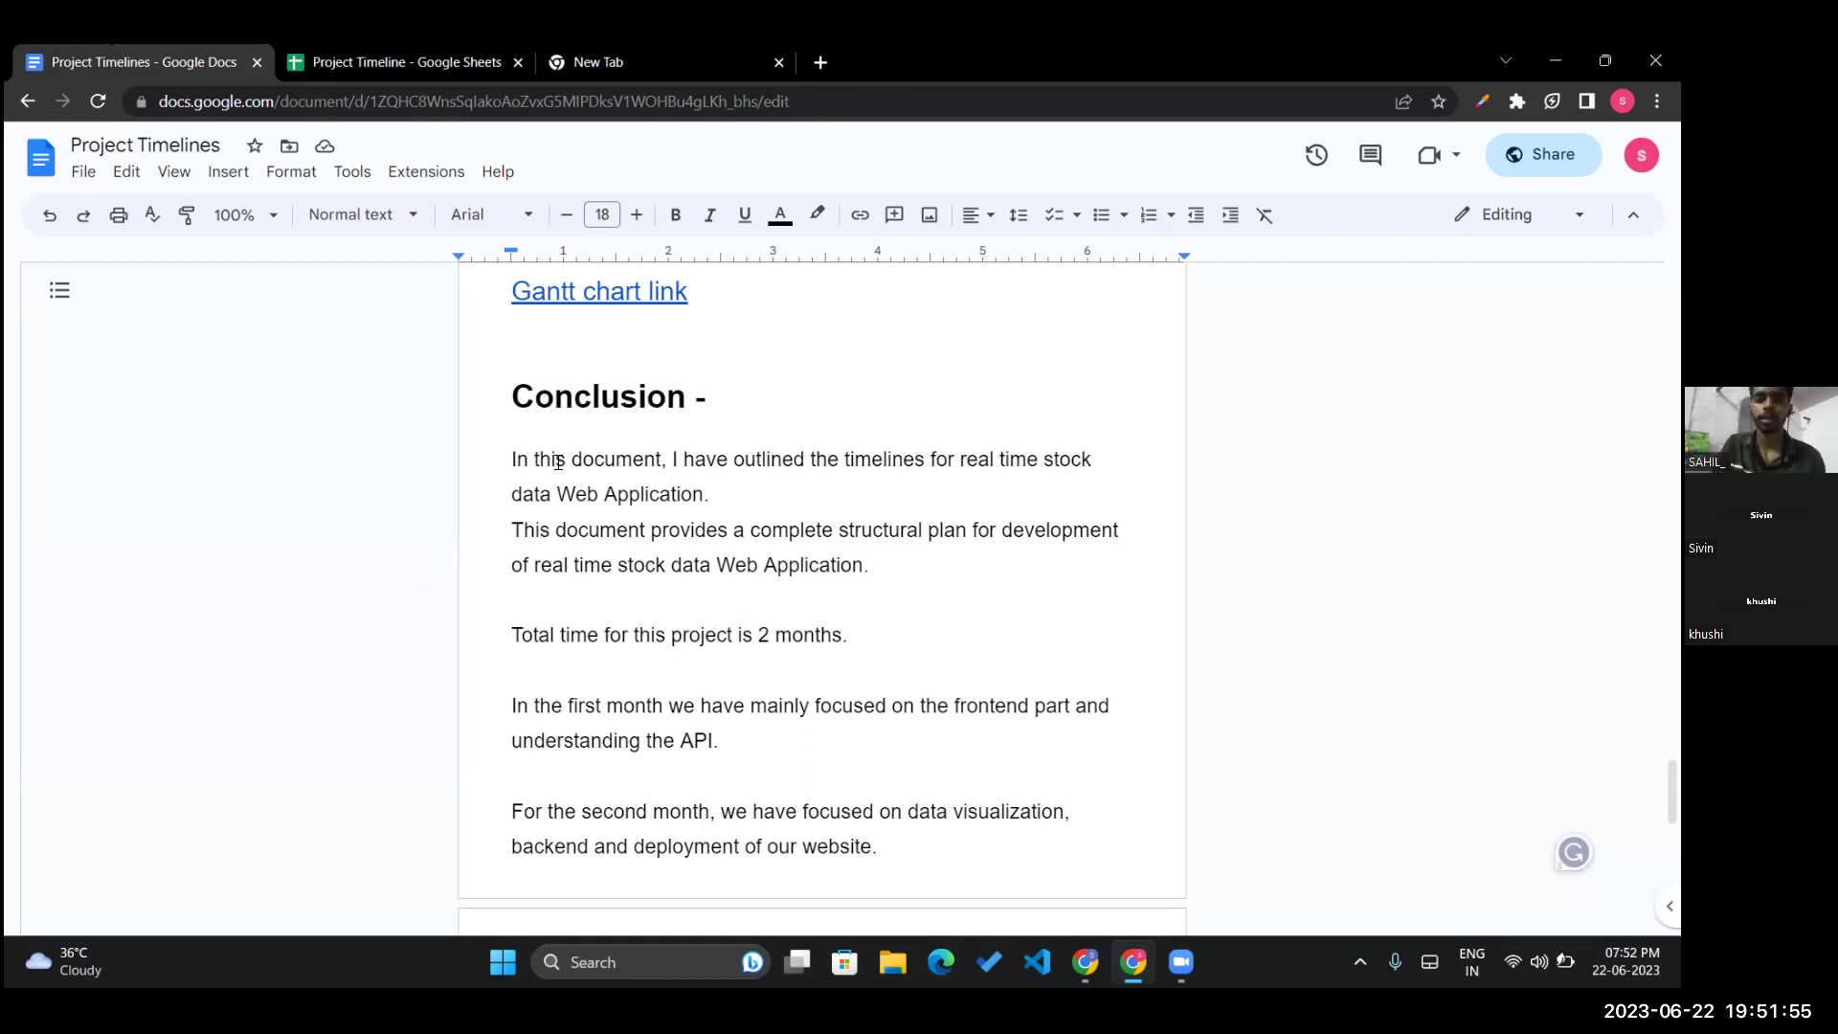
{"action": "scroll", "coordinate": [534, 407], "scroll_direction": "down", "scroll_amount": 5}
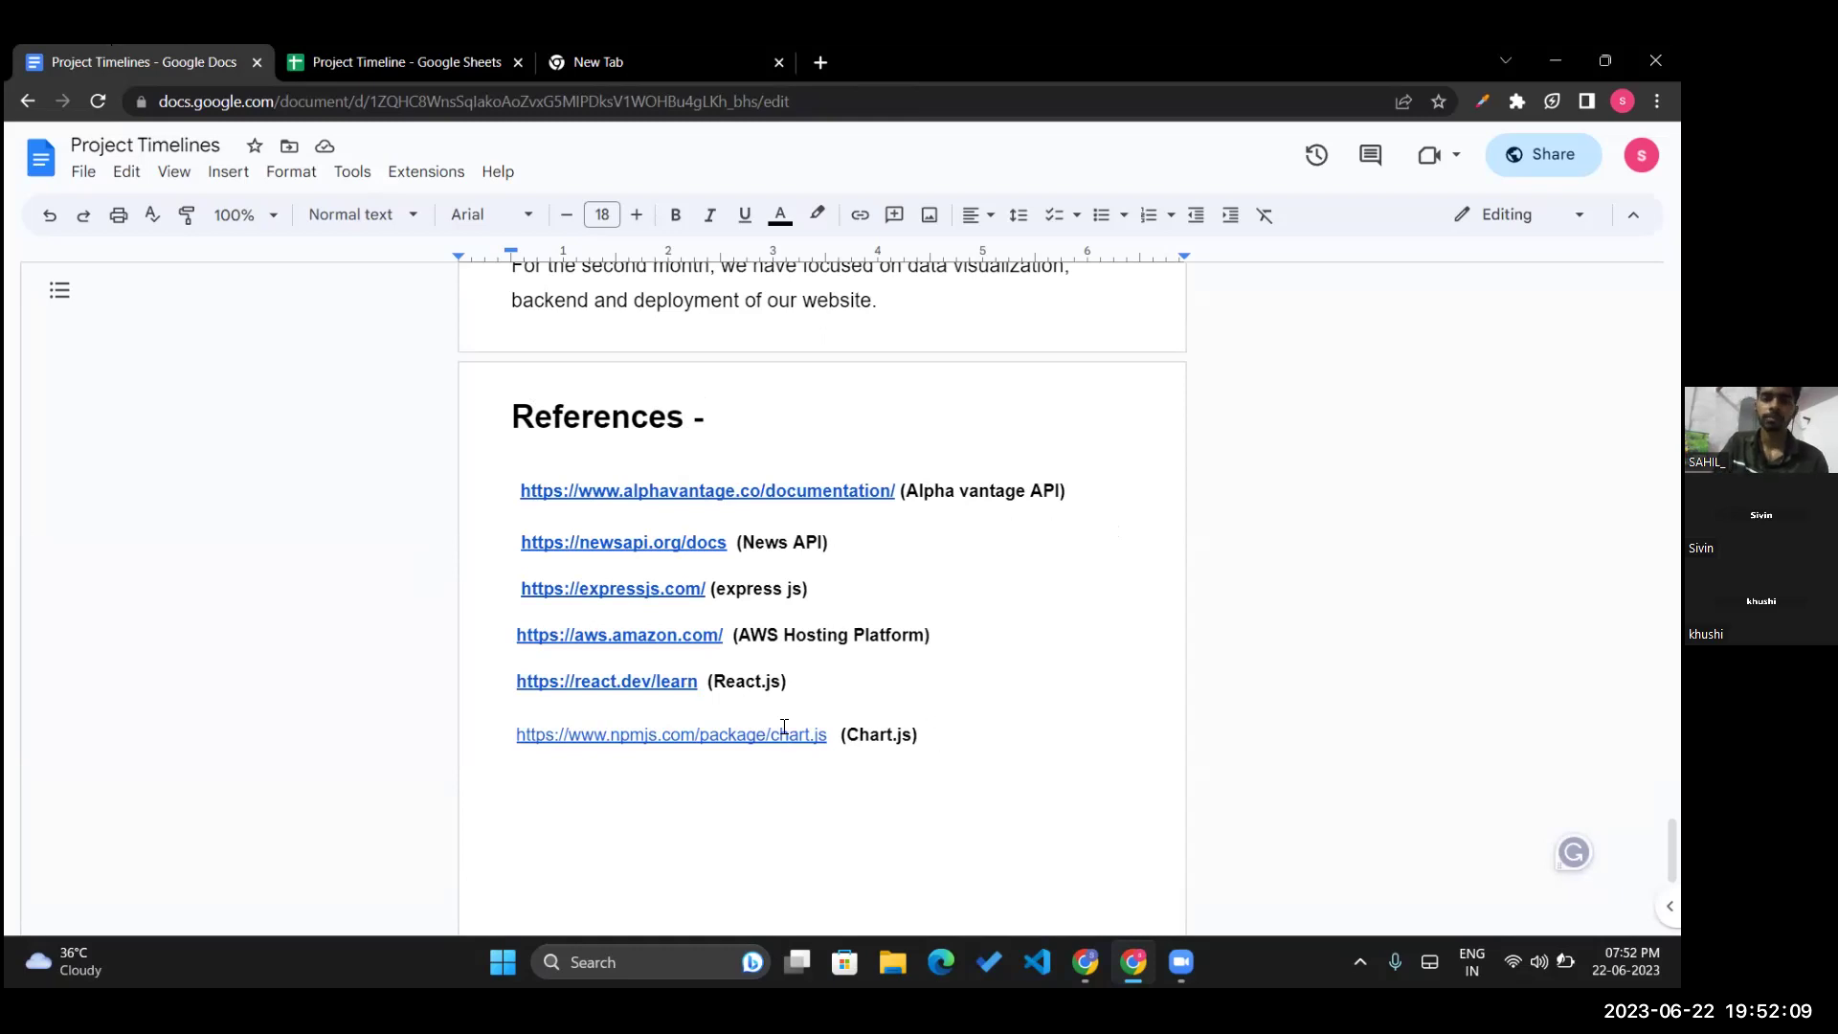
{"action": "scroll", "coordinate": [785, 727], "scroll_direction": "down", "scroll_amount": 5}
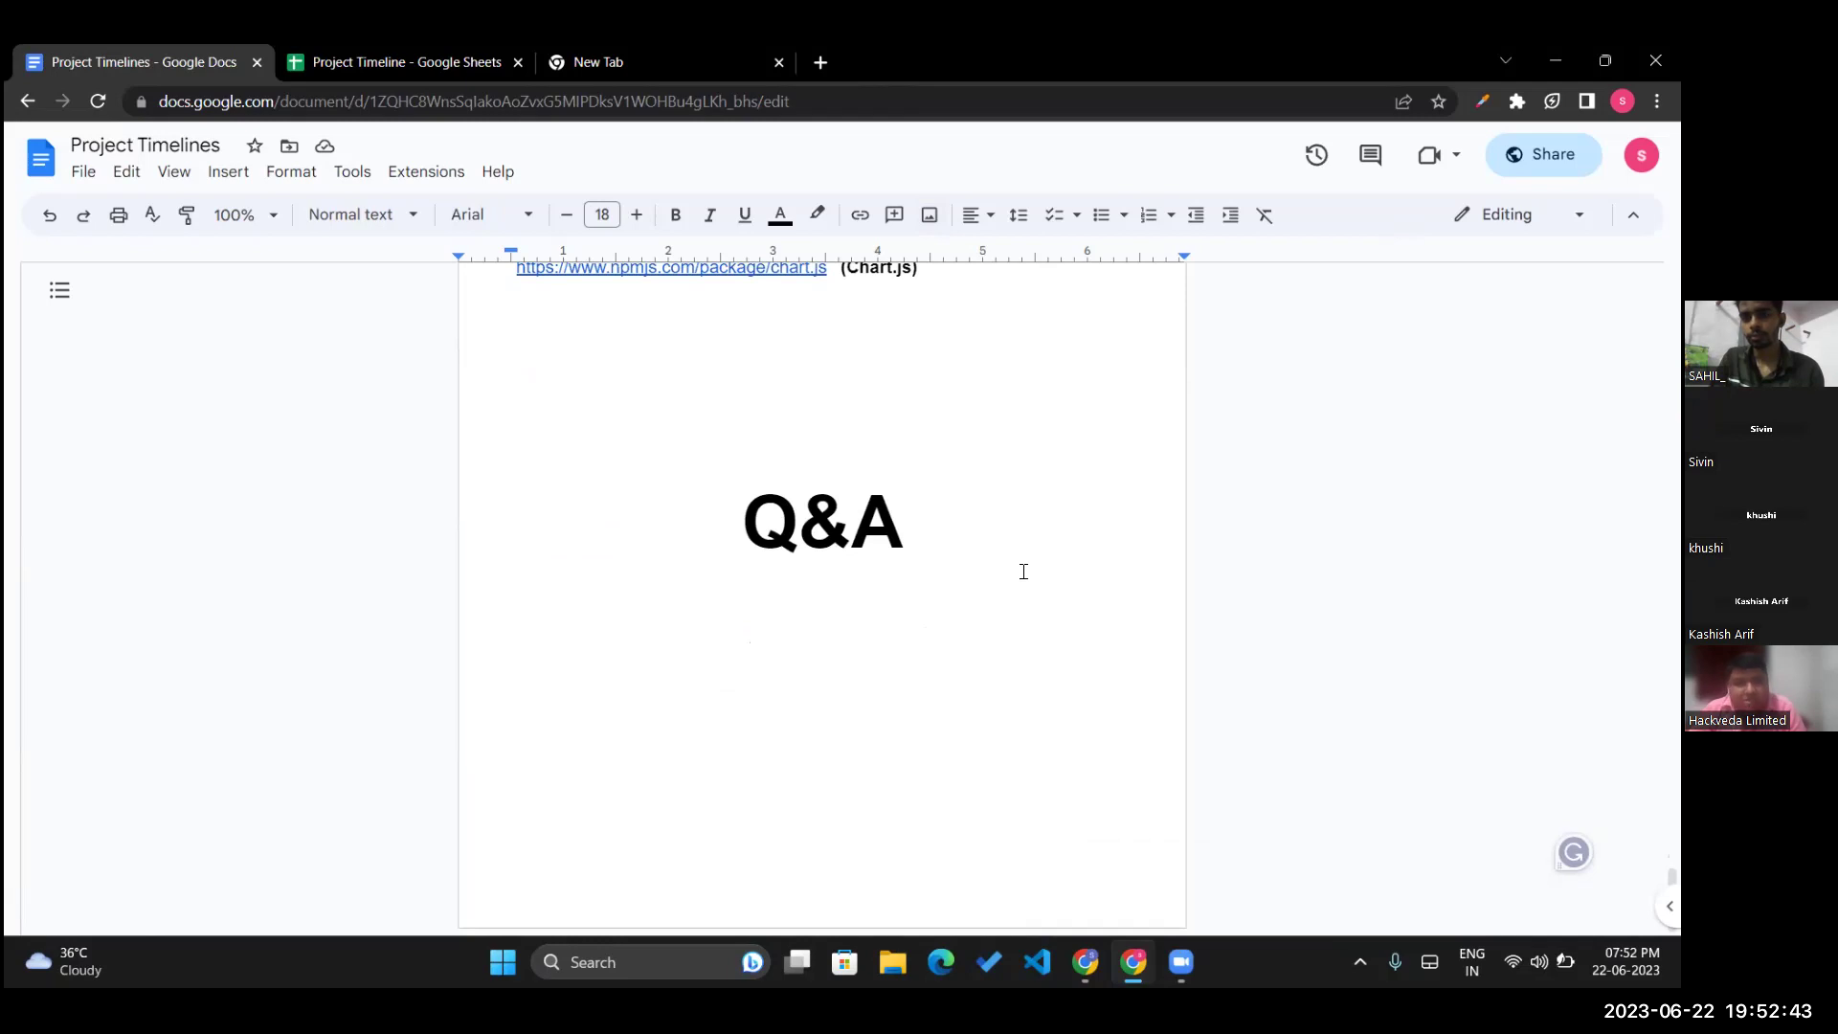
Go back up to the References section, recheck the Gantt chart in the Project Timeline spreadsheet, and return to the document
{"action": "scroll", "coordinate": [1022, 571], "scroll_direction": "up", "scroll_amount": 1}
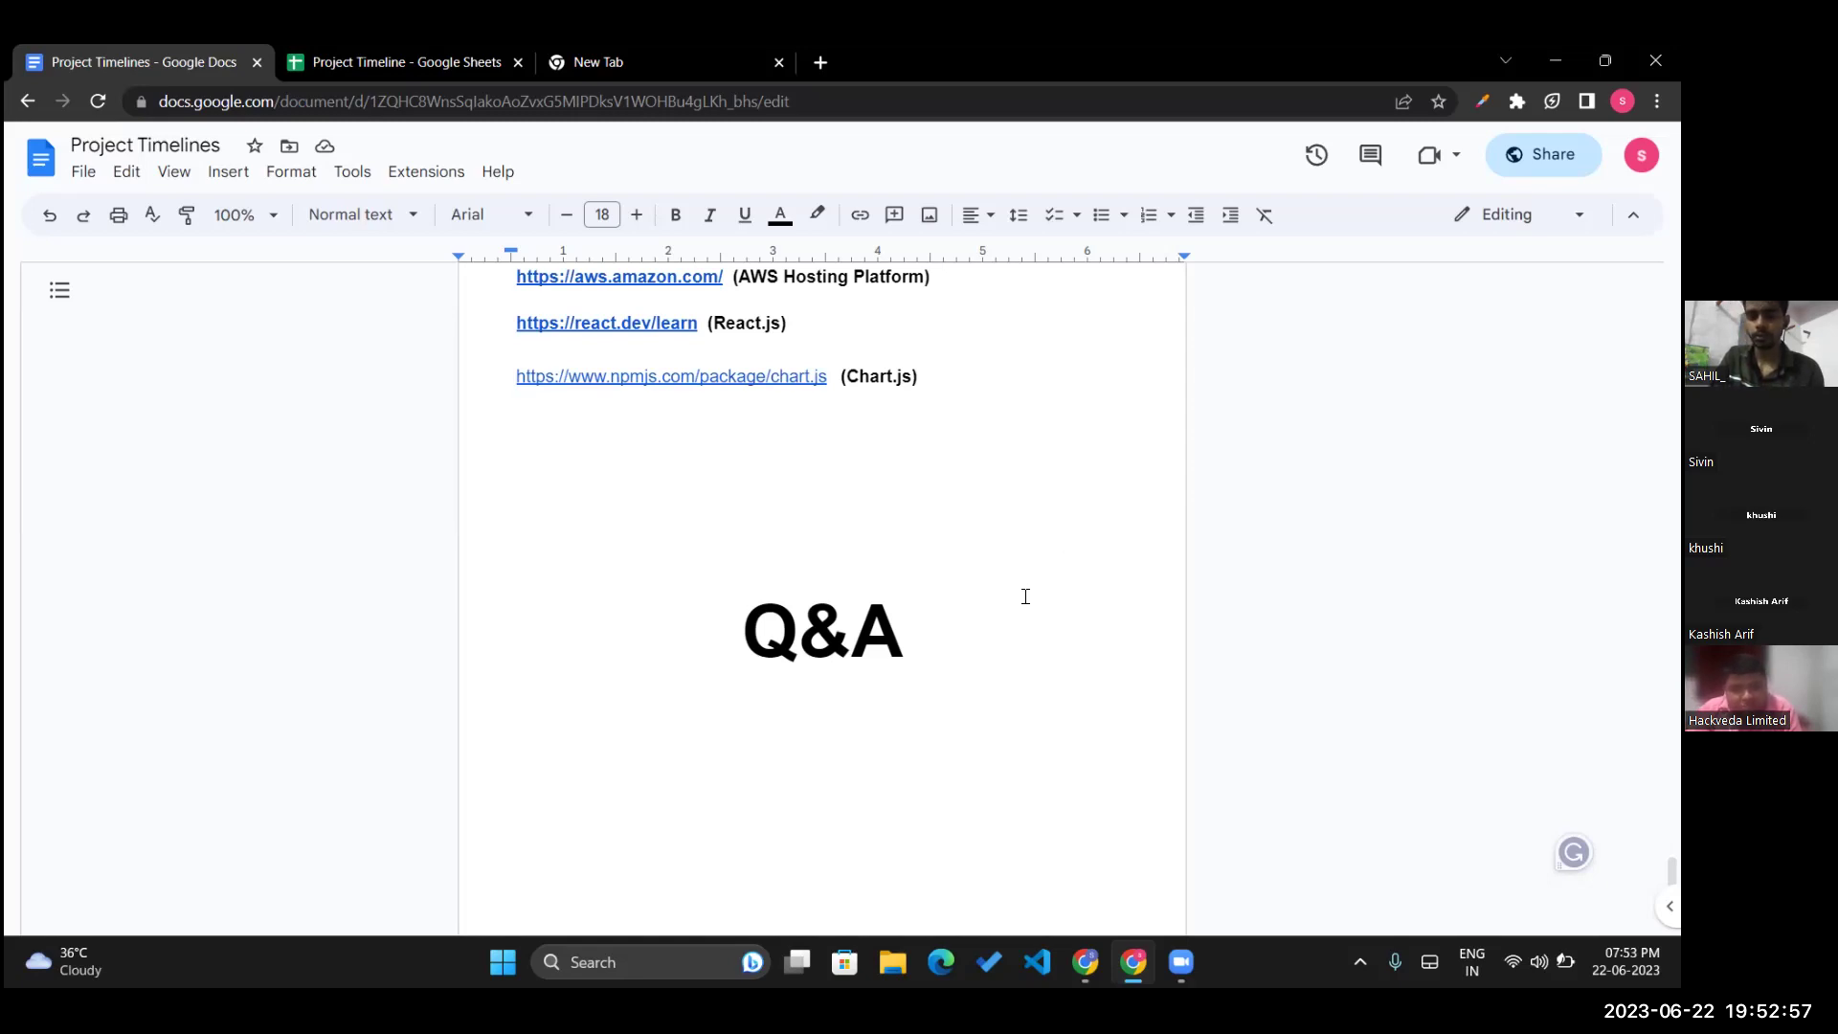
{"action": "scroll", "coordinate": [1026, 597], "scroll_direction": "up", "scroll_amount": 3}
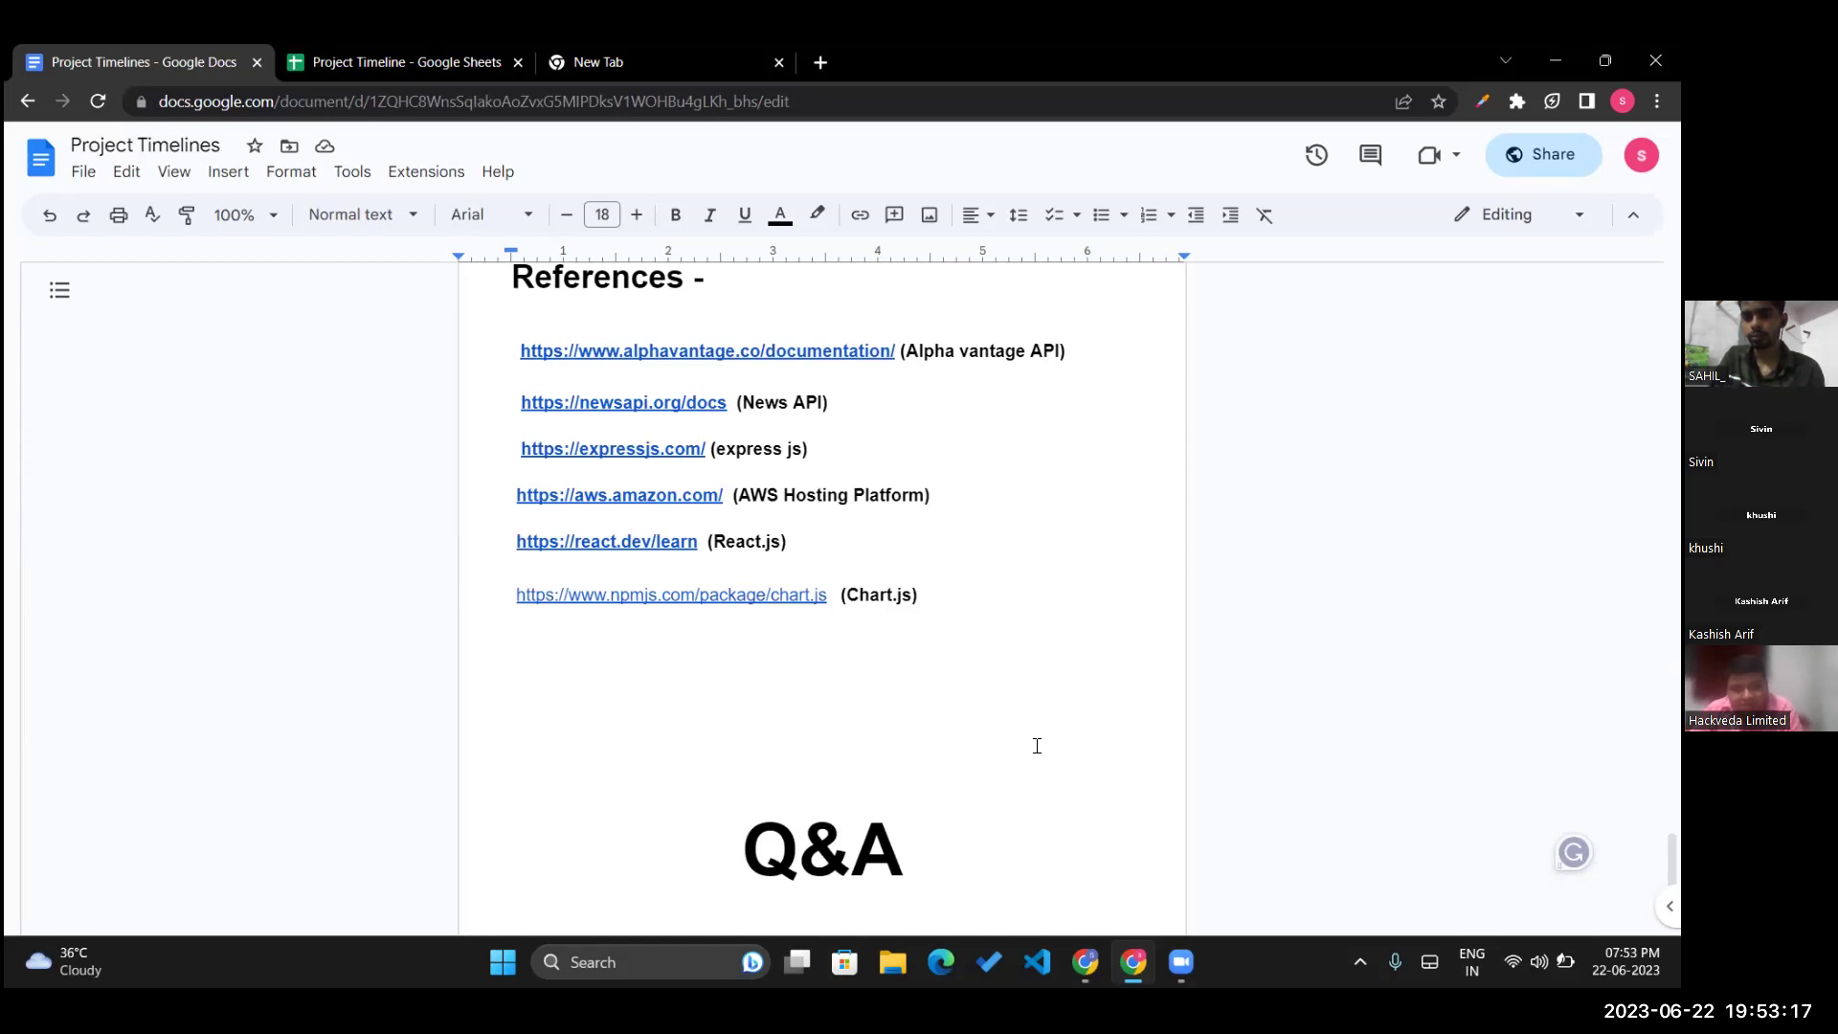
{"action": "scroll", "coordinate": [1037, 746], "scroll_direction": "up", "scroll_amount": 1}
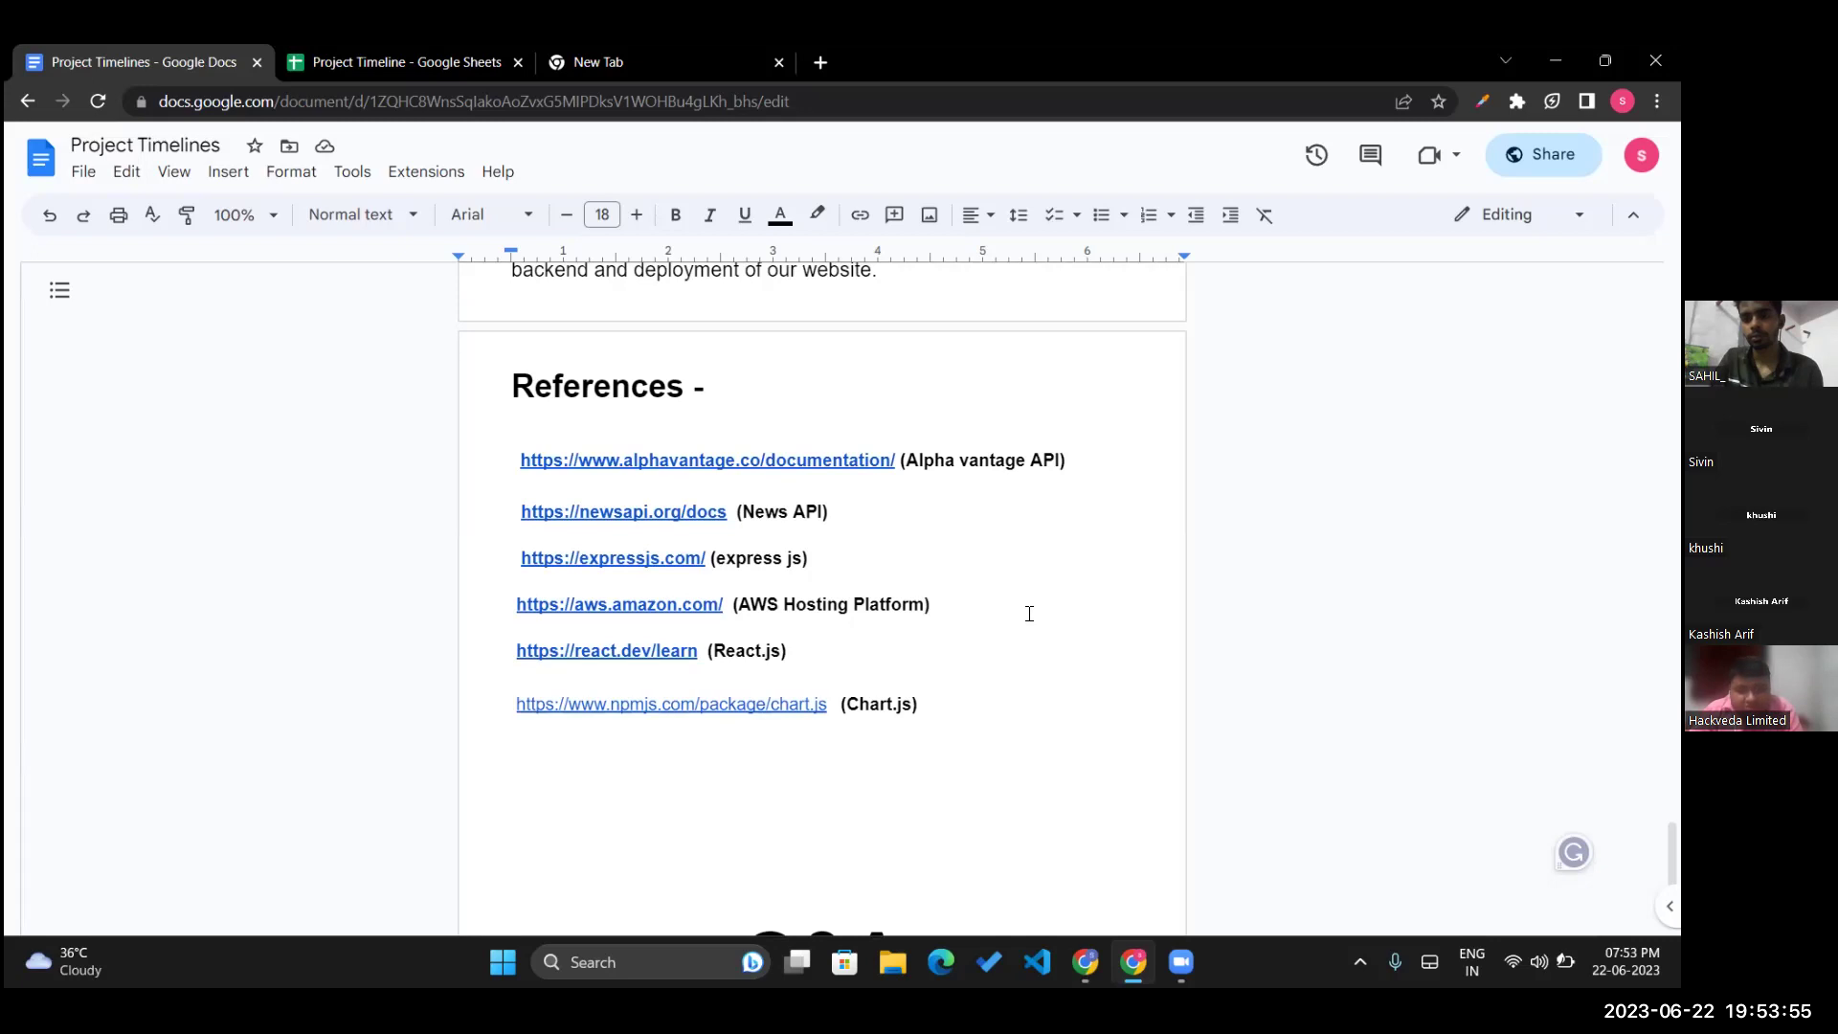
{"action": "left_click", "coordinate": [380, 50]}
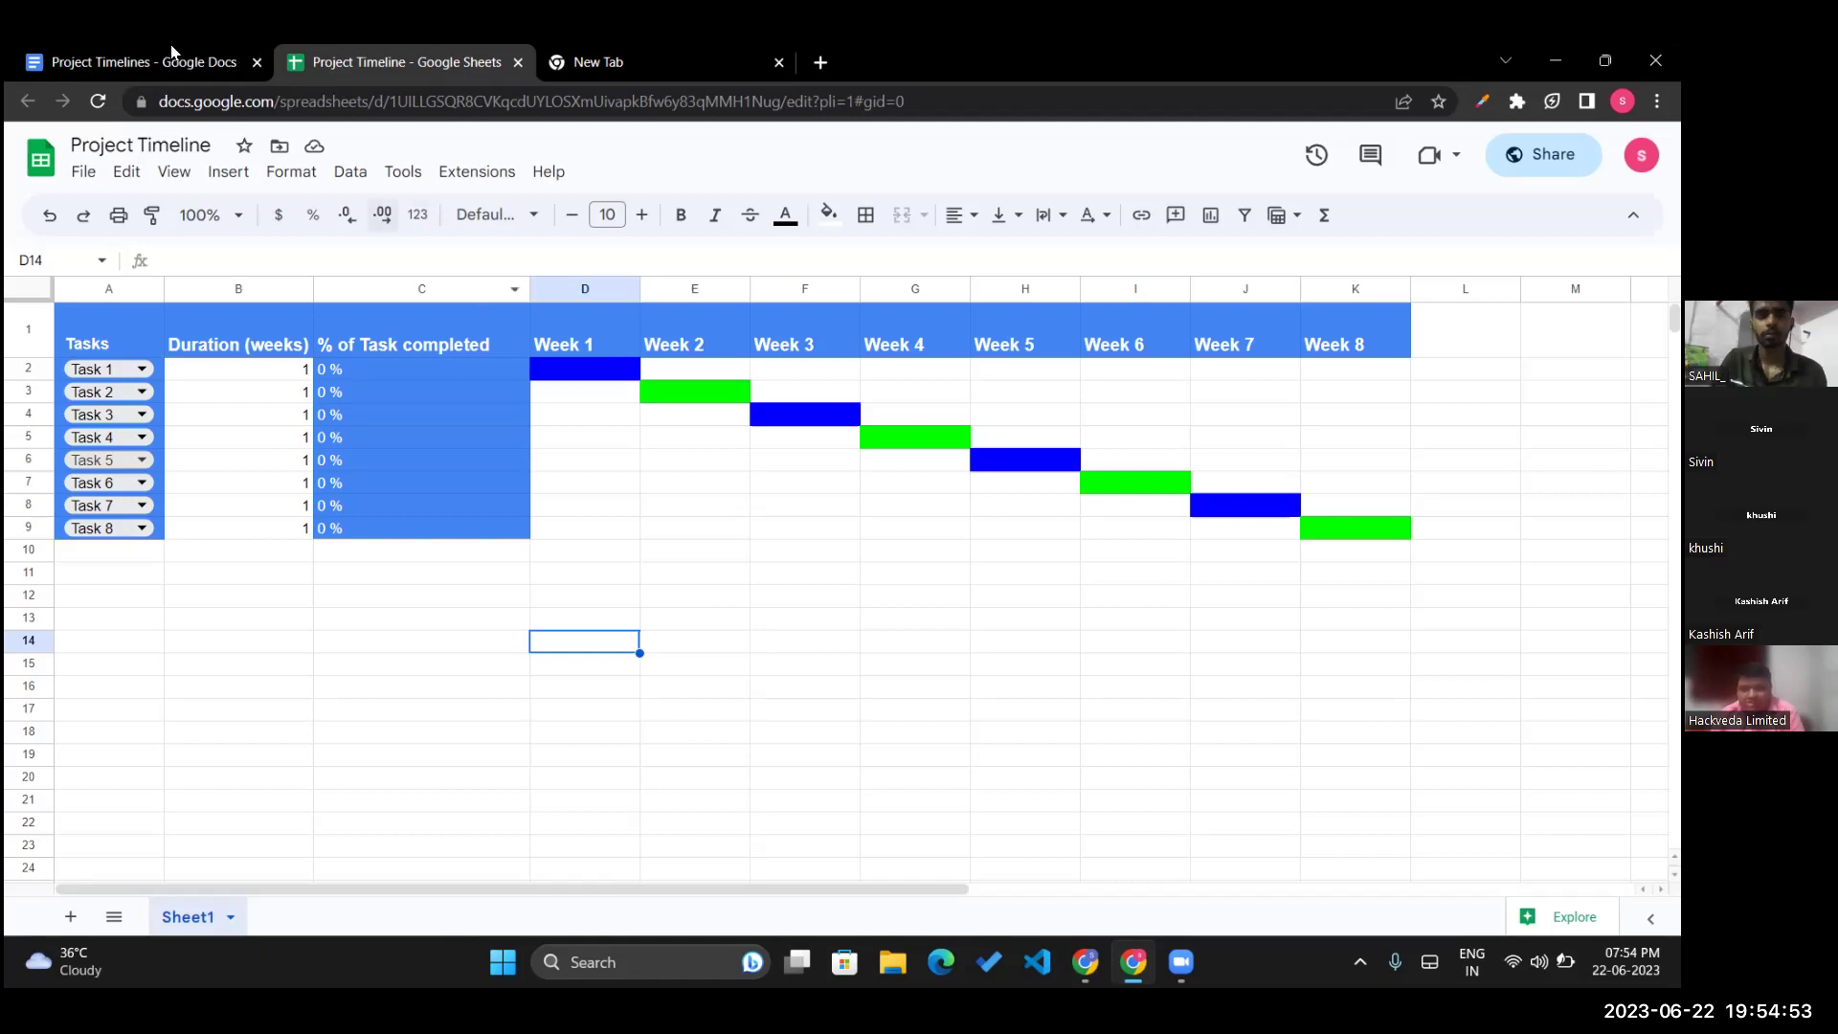
{"action": "mouse_move", "coordinate": [170, 44]}
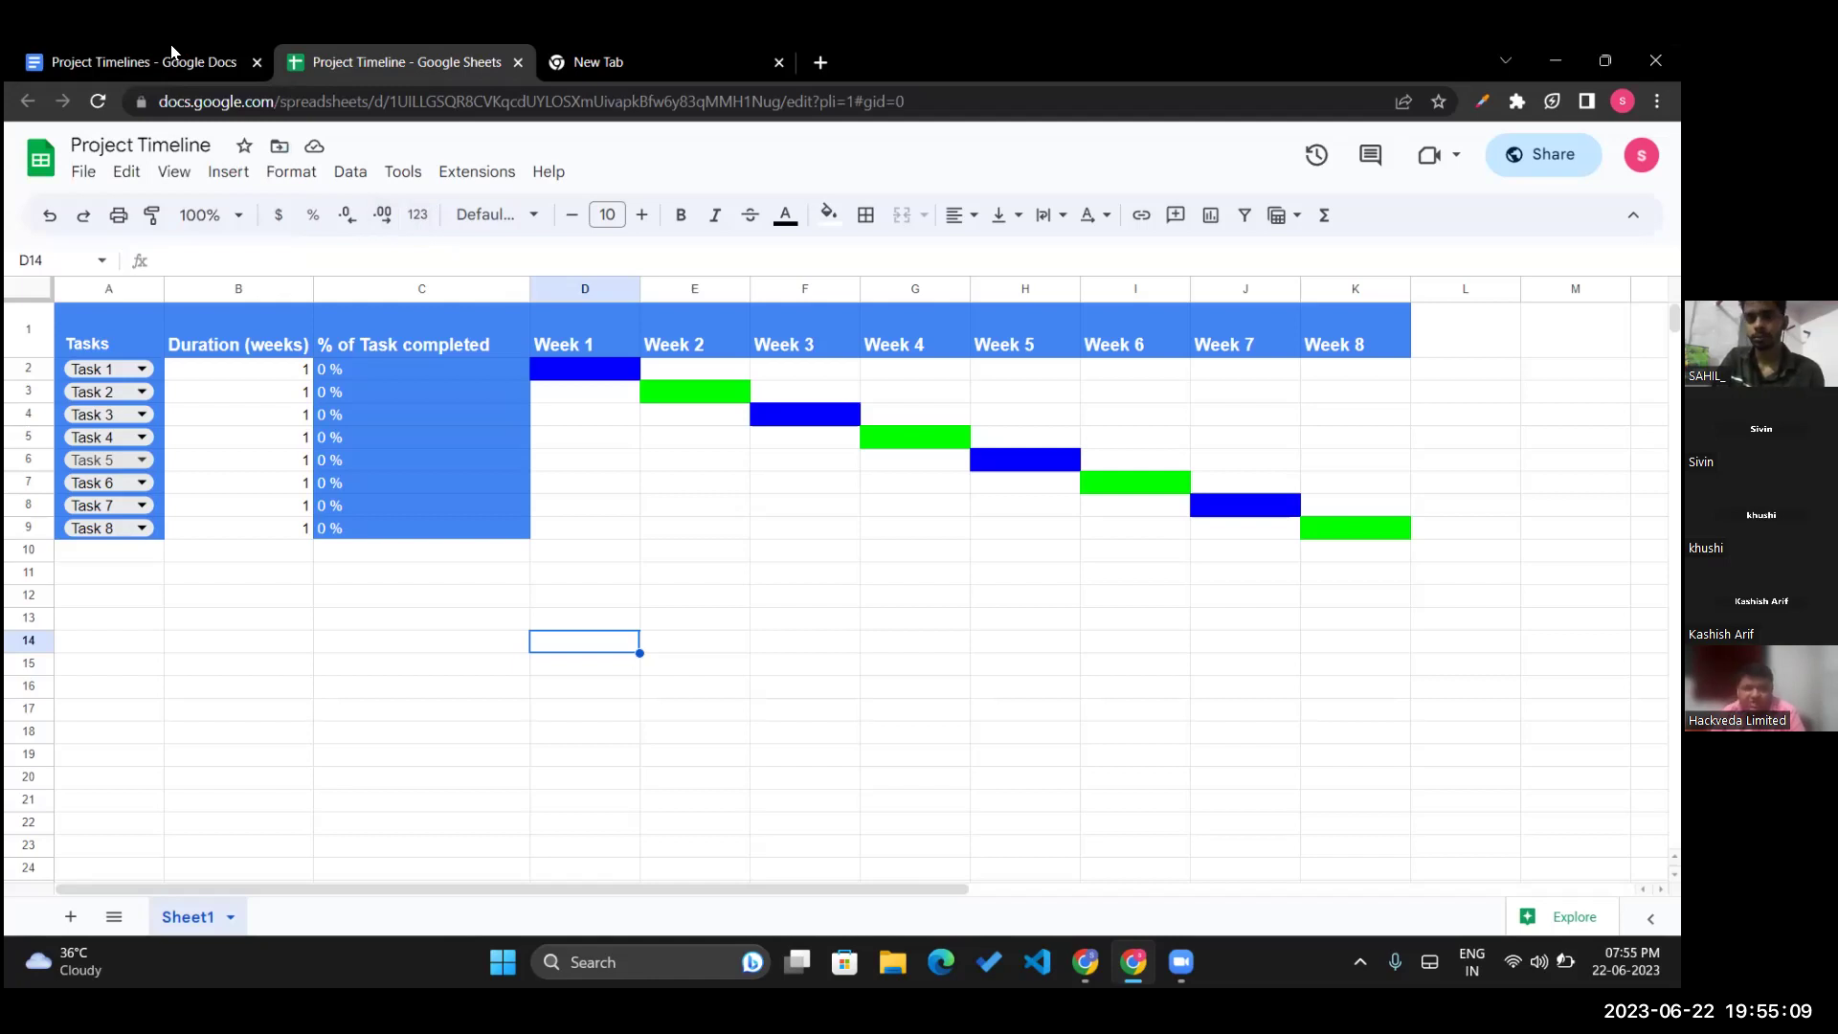
{"action": "left_click", "coordinate": [170, 44]}
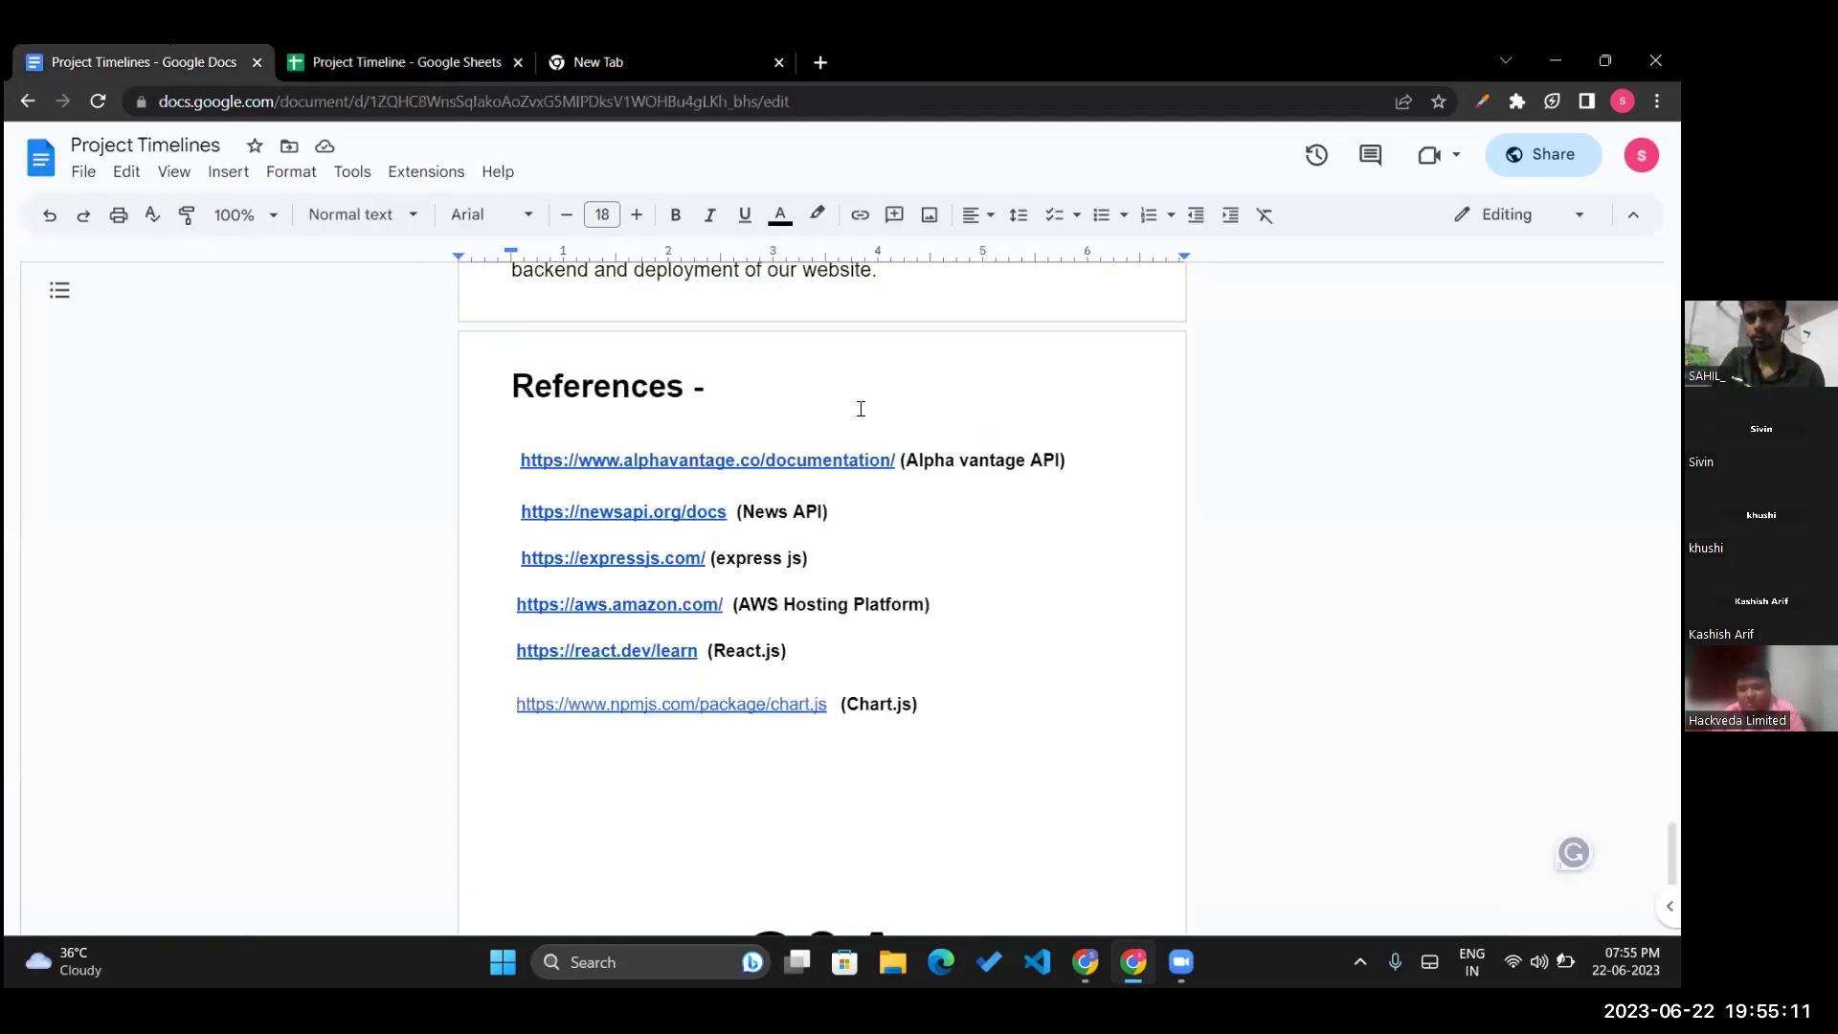